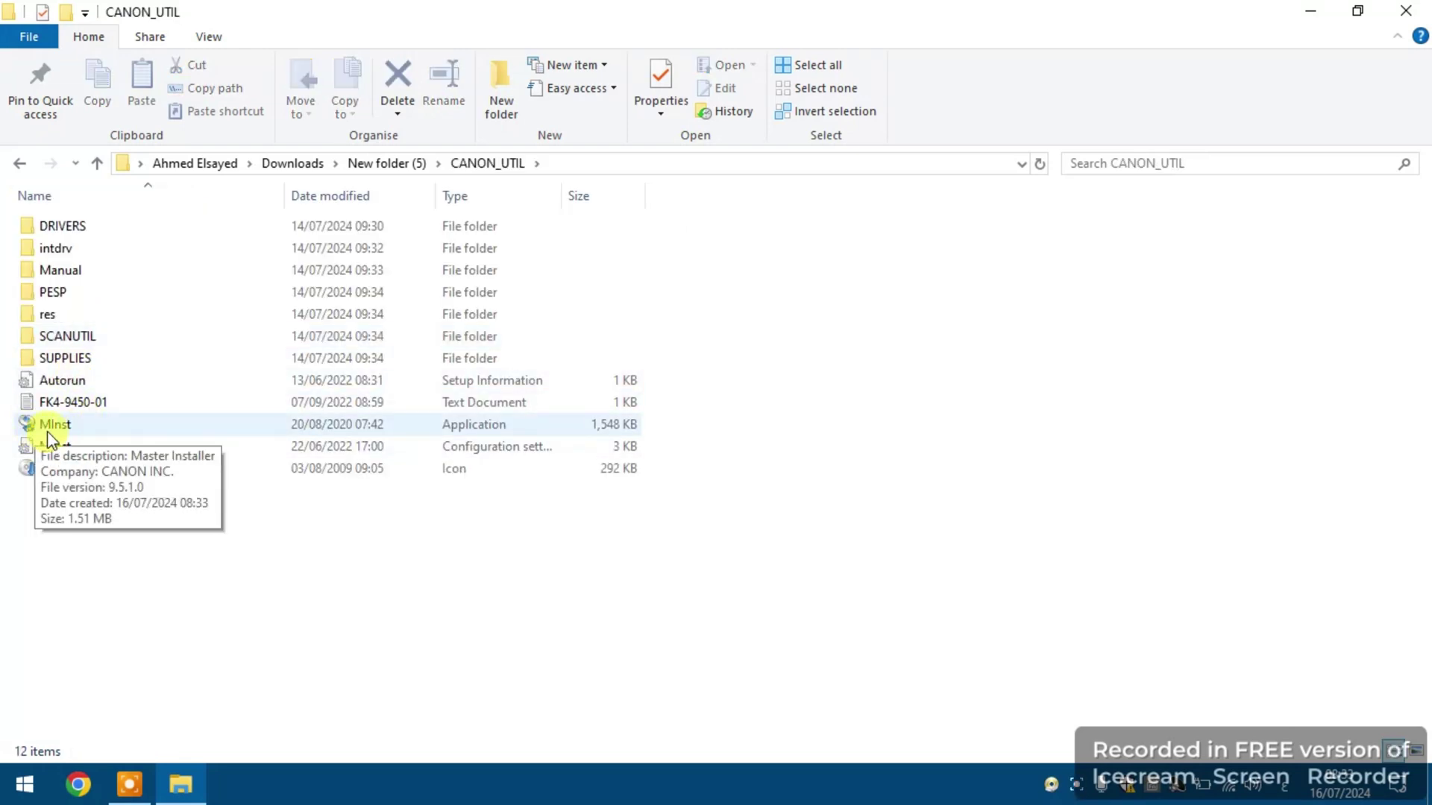
# Launch the MInst application from the CANON_UTIL folder and choose a custom installation over a USB connection.
pyautogui.doubleClick(48, 429)
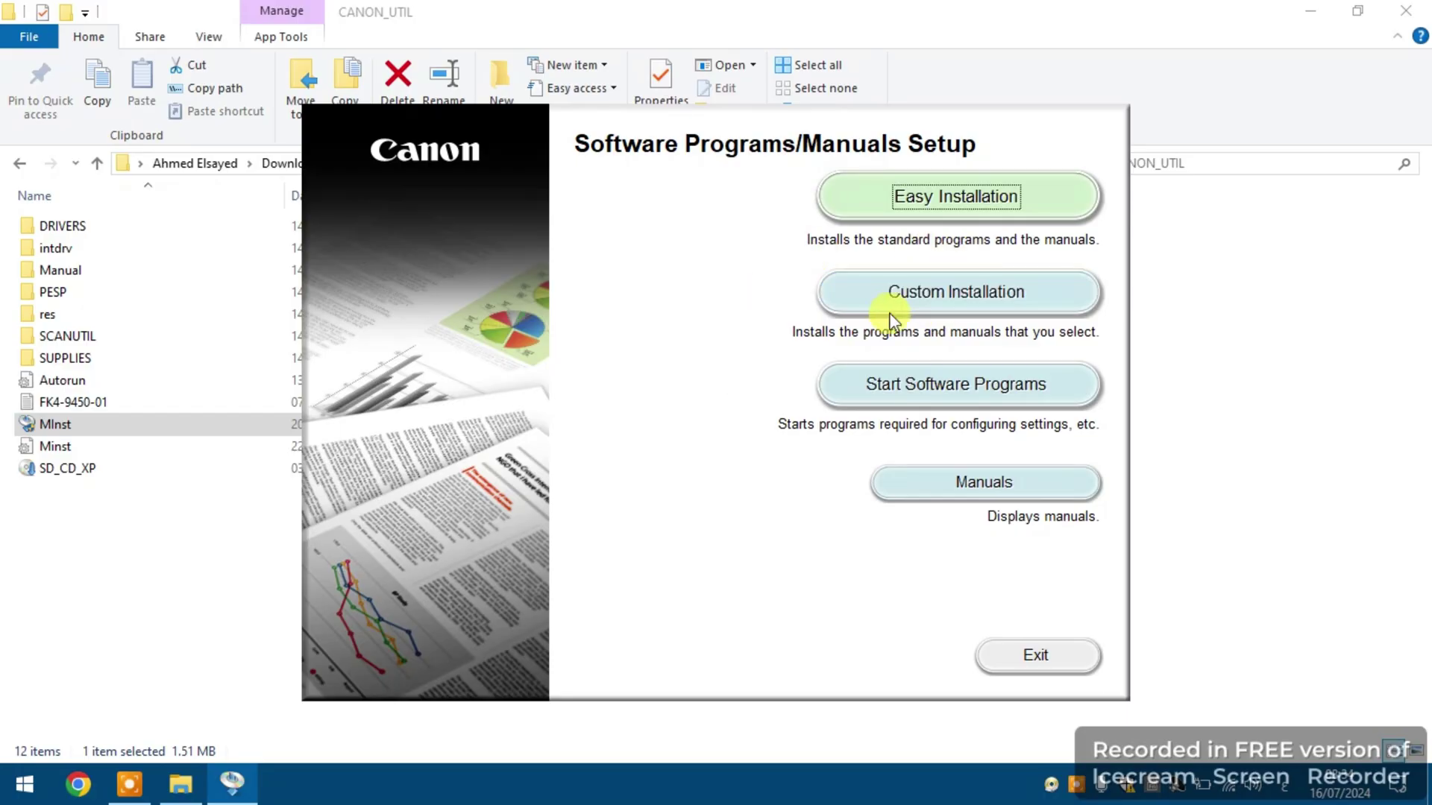
pyautogui.click(883, 294)
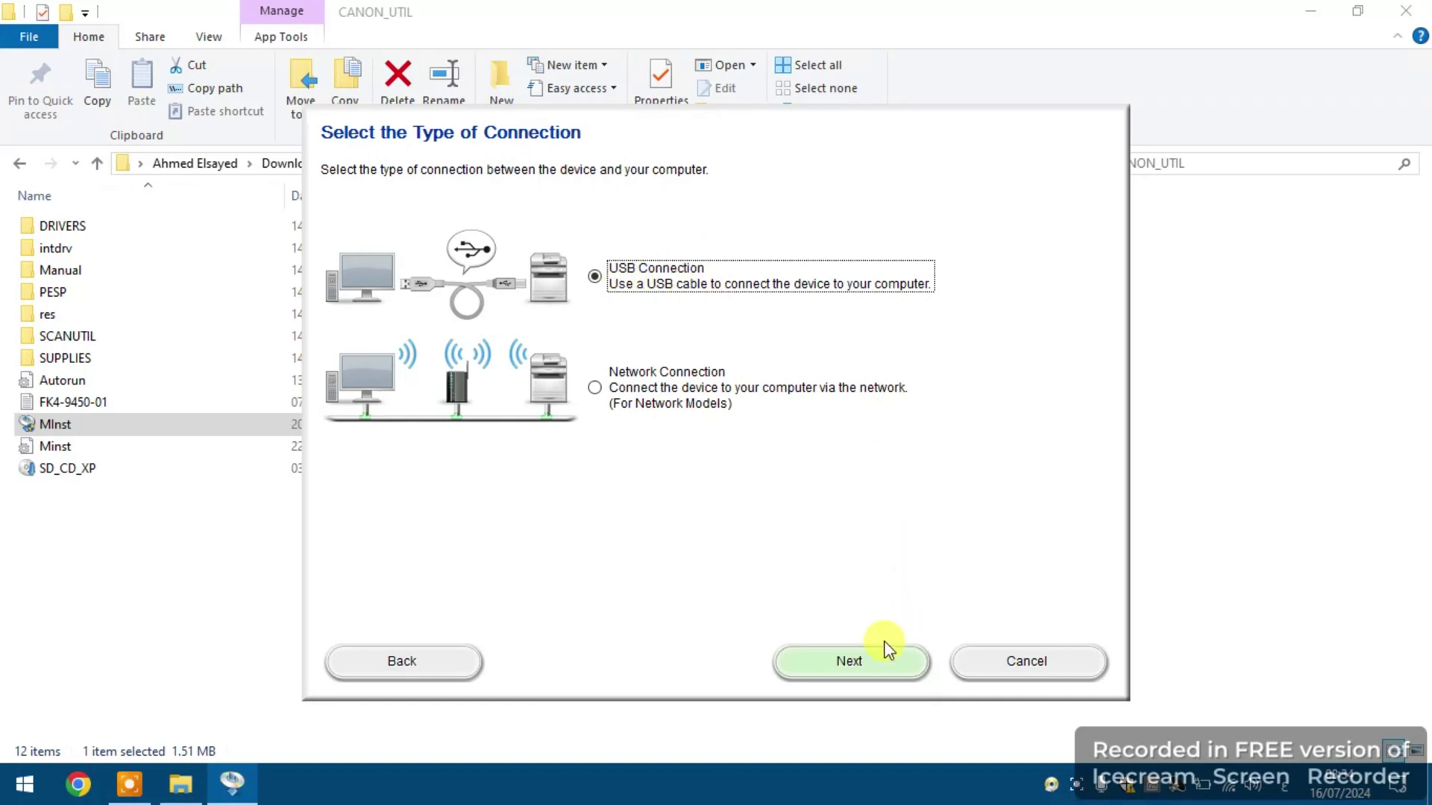
pyautogui.click(866, 661)
# Exclude Manuals from the custom installation, start installing the remaining programs and accept the license agreement.
pyautogui.click(334, 453)
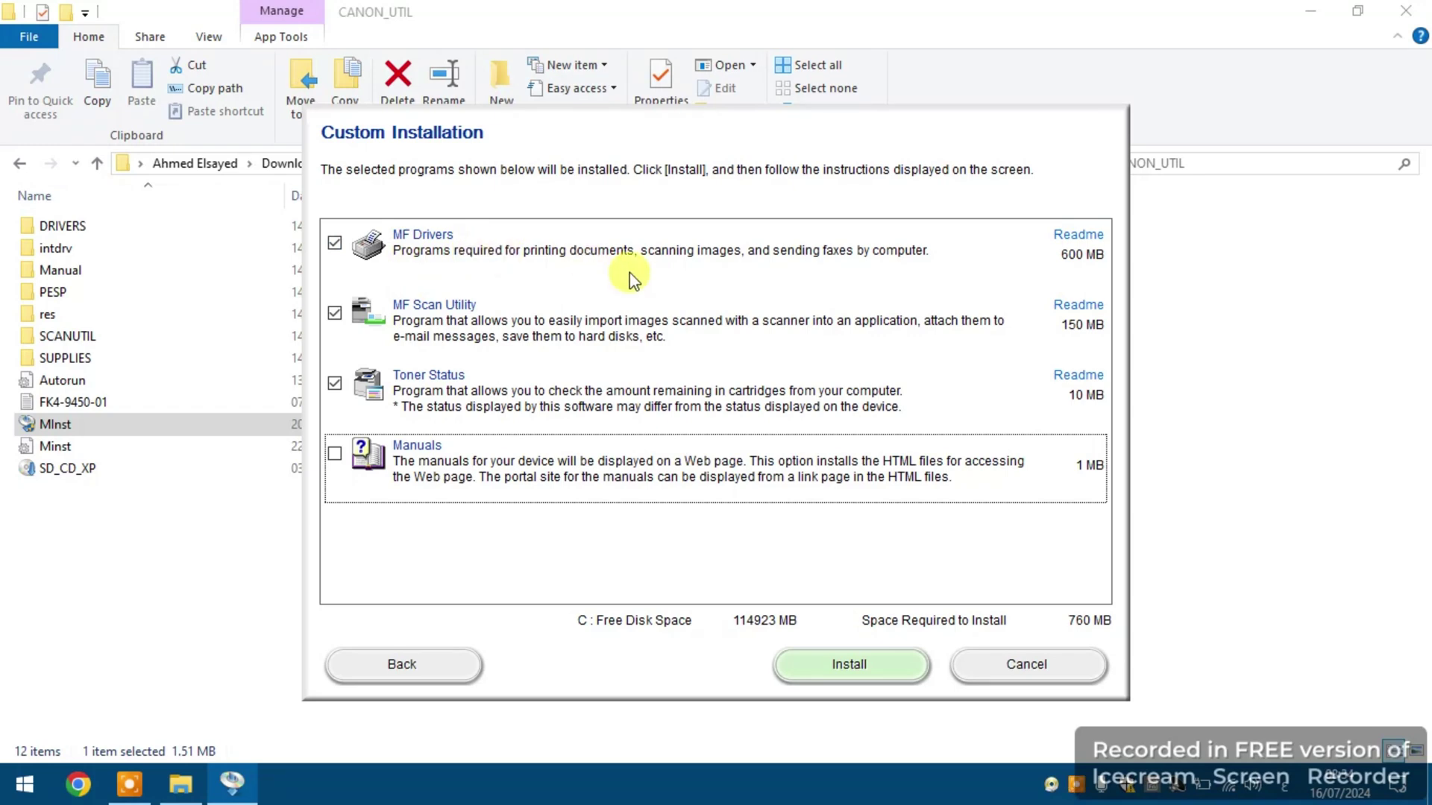
pyautogui.click(887, 659)
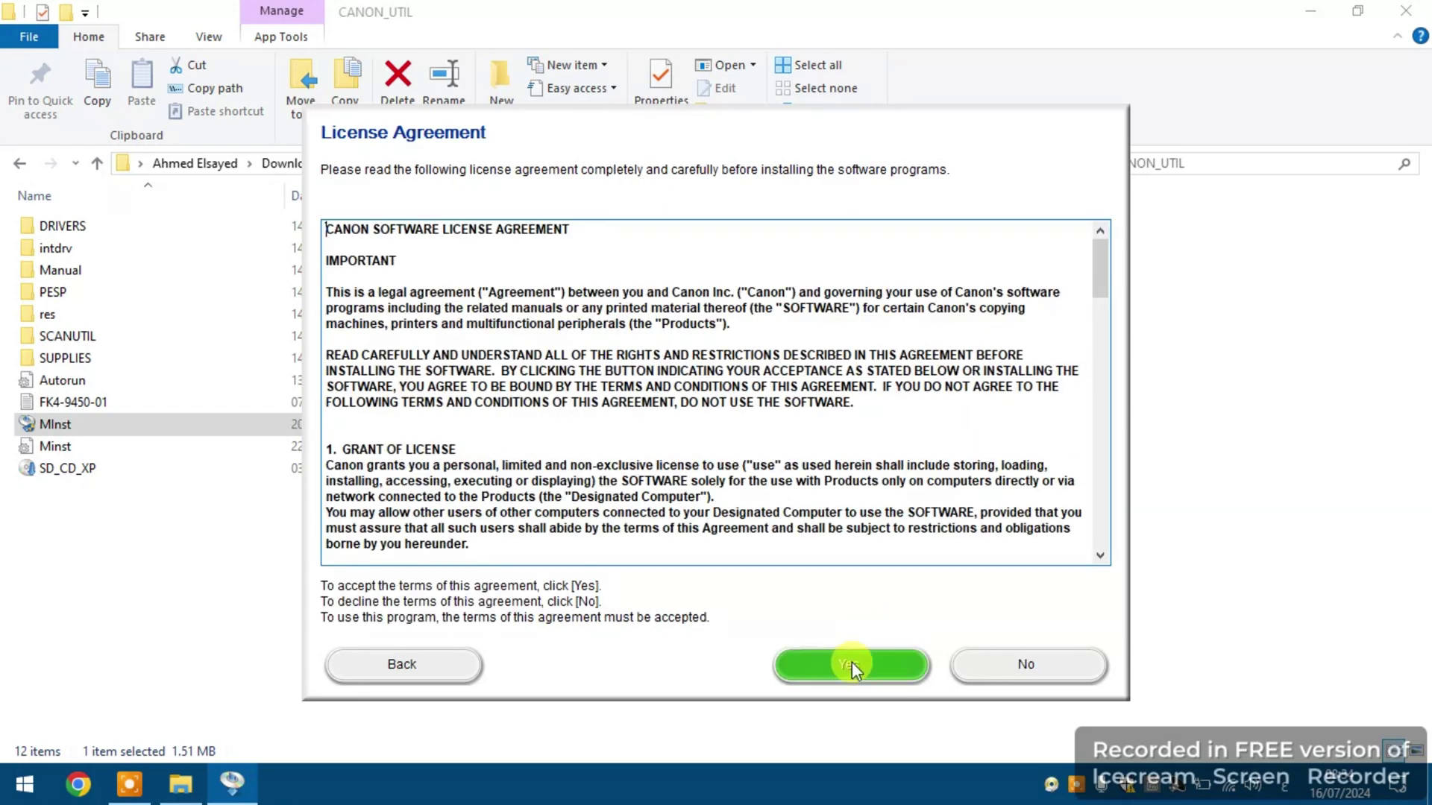
pyautogui.click(852, 662)
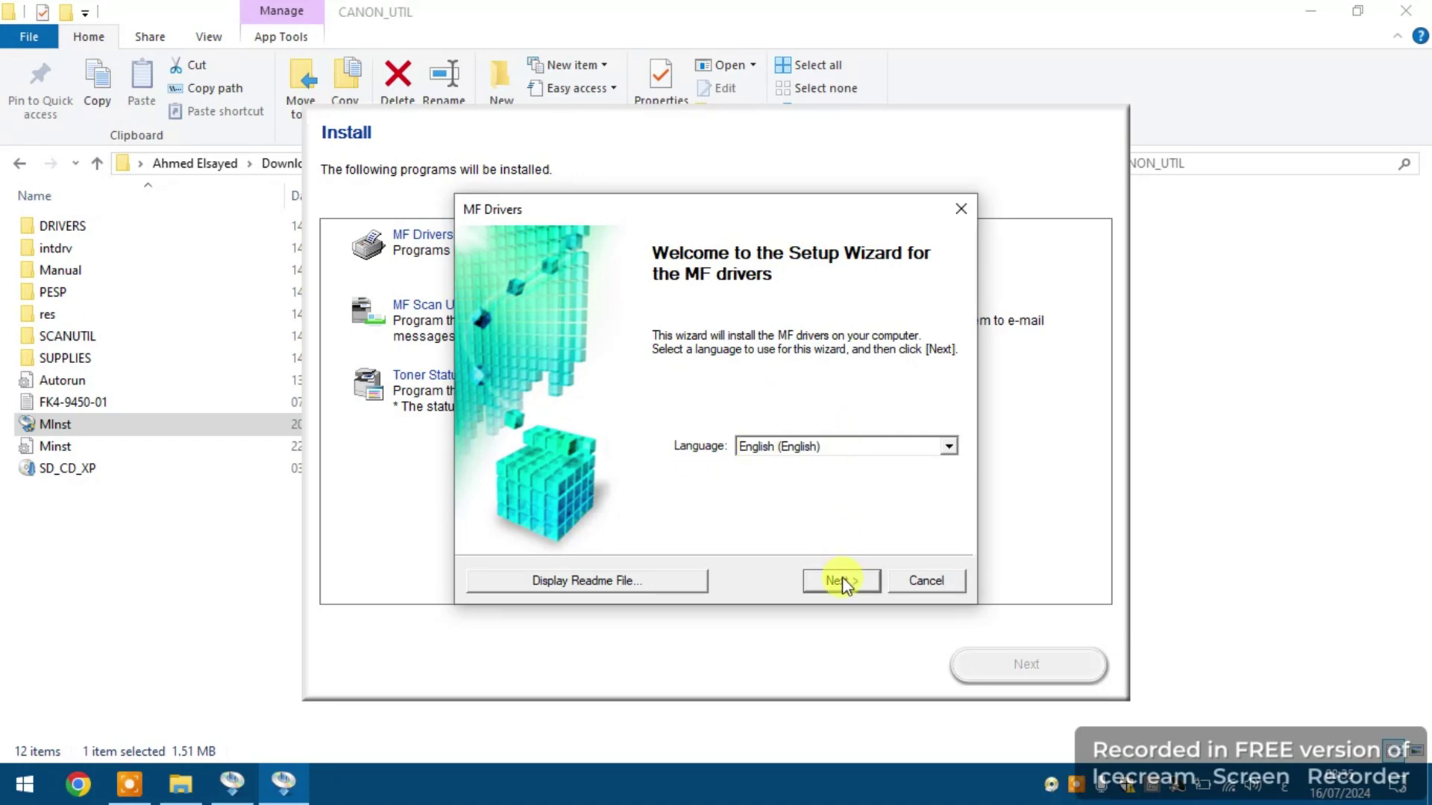
# Set the MF Drivers setup wizard's language to Arabic and proceed with the wizard.
pyautogui.click(818, 447)
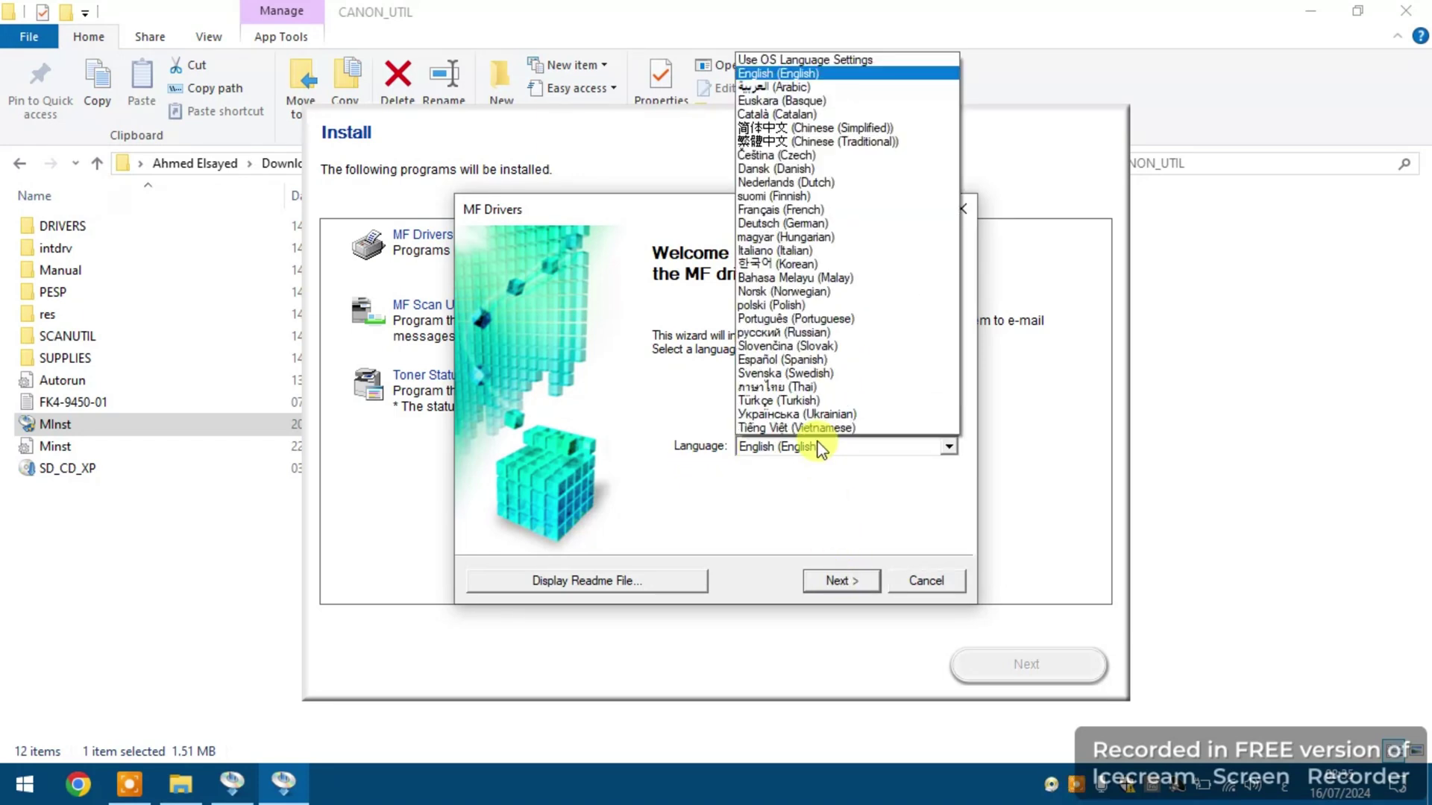
pyautogui.click(796, 88)
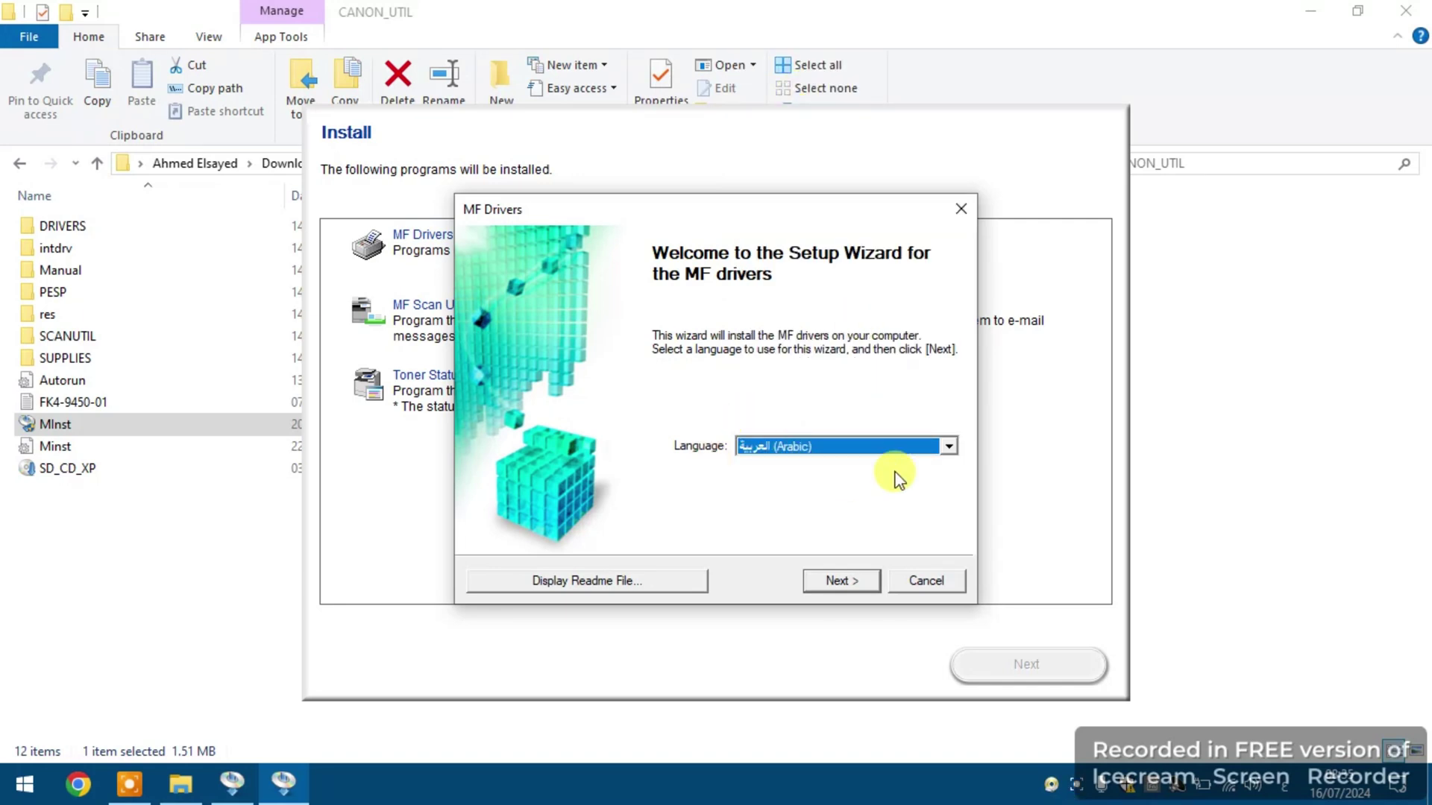
pyautogui.click(837, 581)
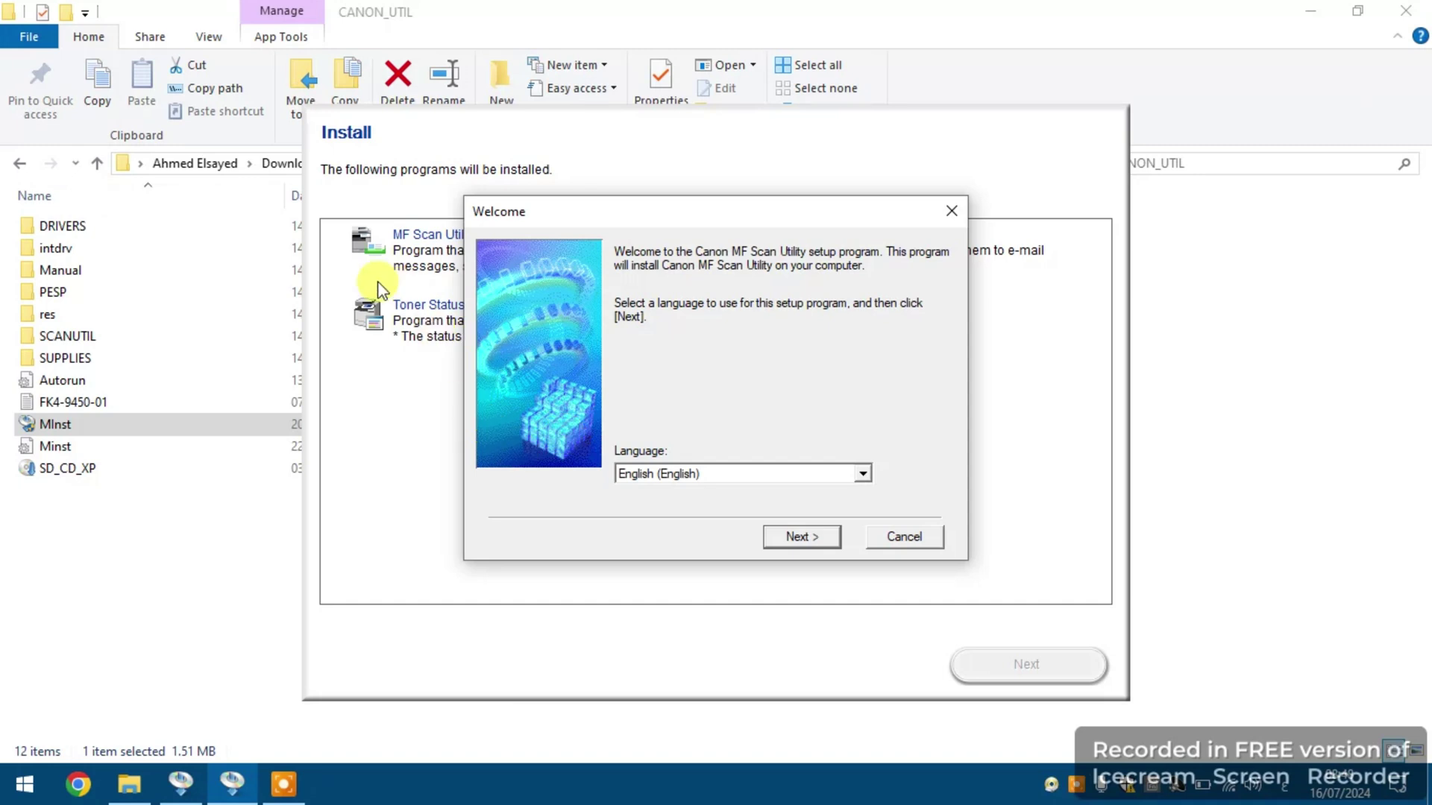
# Install MF Scan Utility with Arabic as the setup language and close its setup program.
pyautogui.click(659, 476)
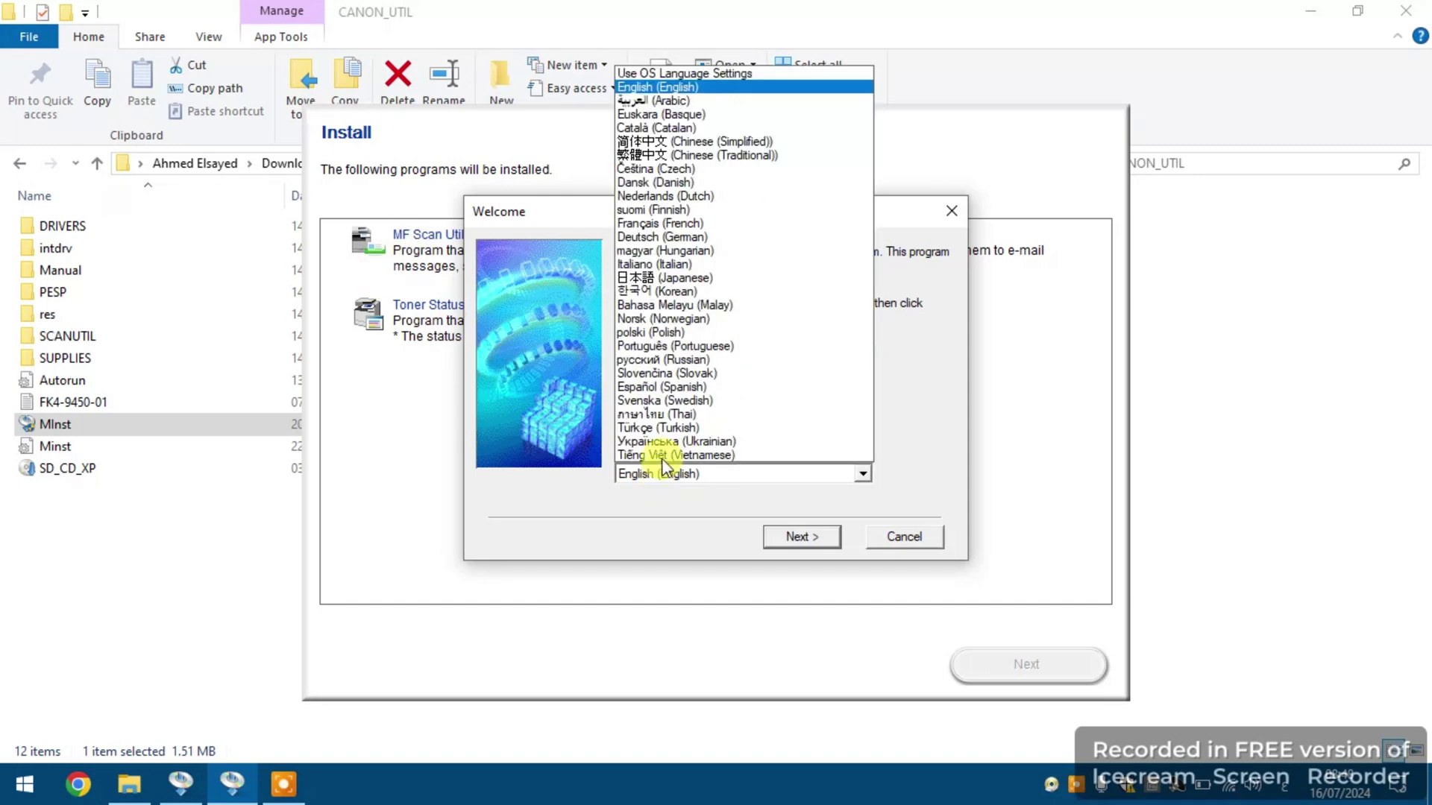
pyautogui.click(671, 102)
pyautogui.click(796, 536)
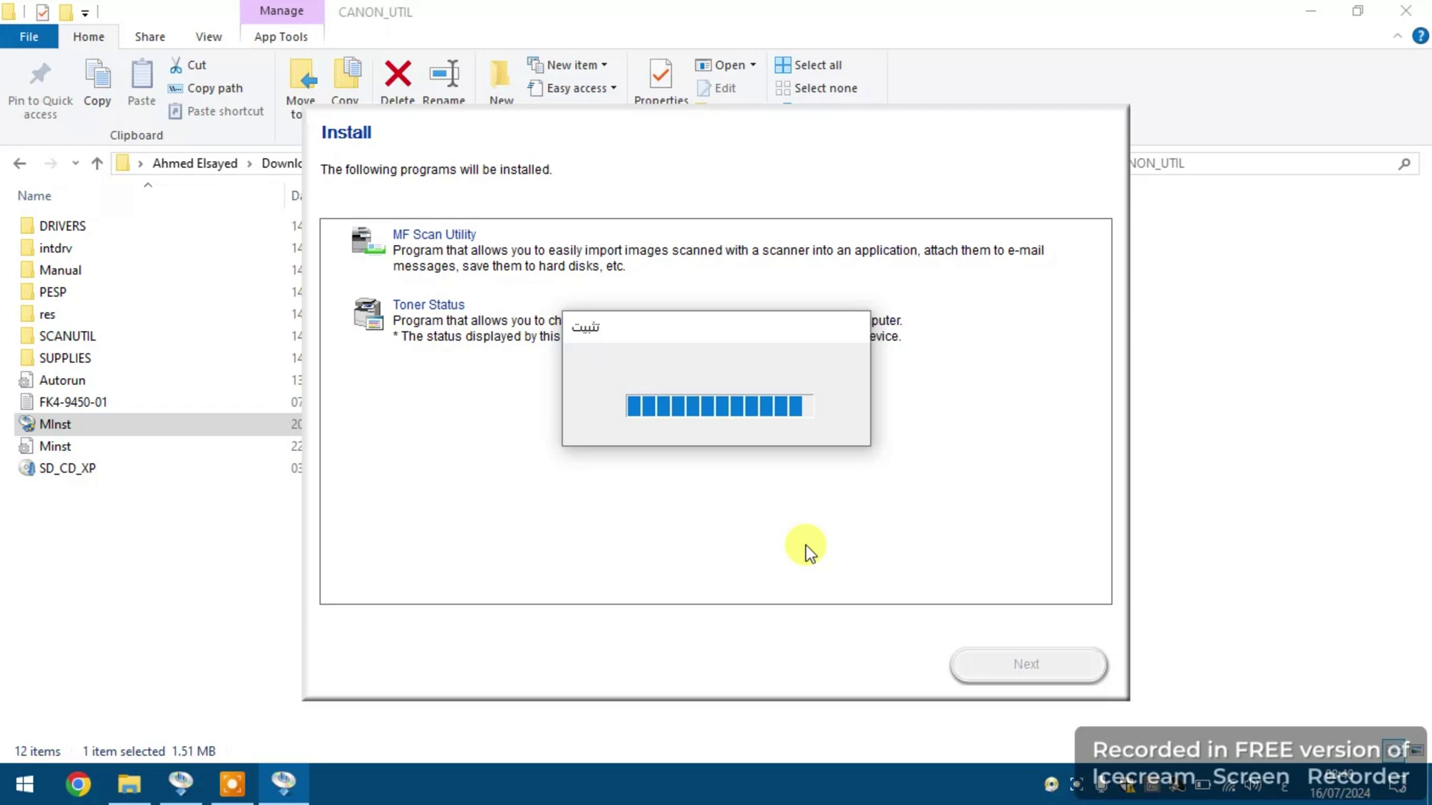
pyautogui.click(800, 538)
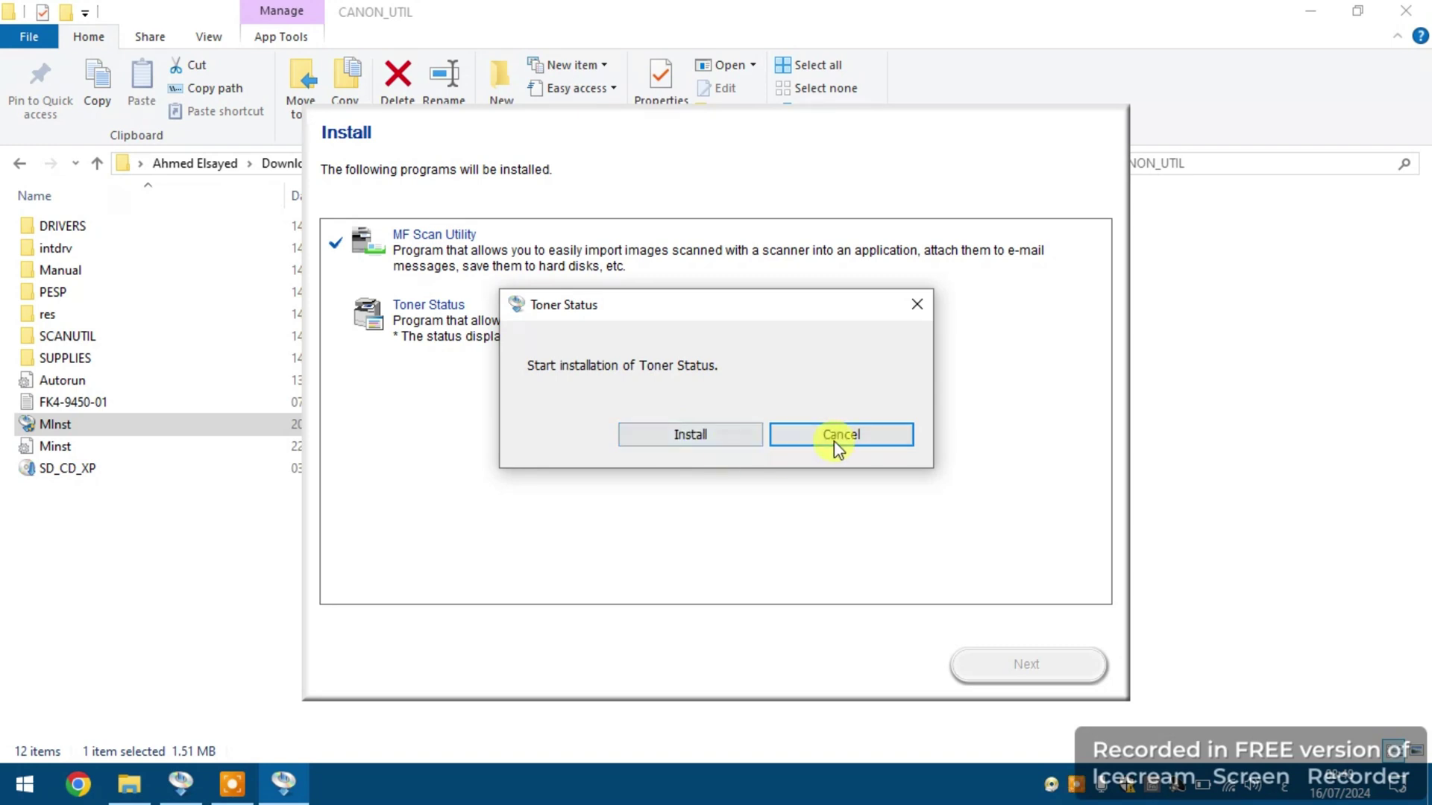
# Install Toner Status, then exit the Canon setup without restarting the computer.
pyautogui.click(713, 446)
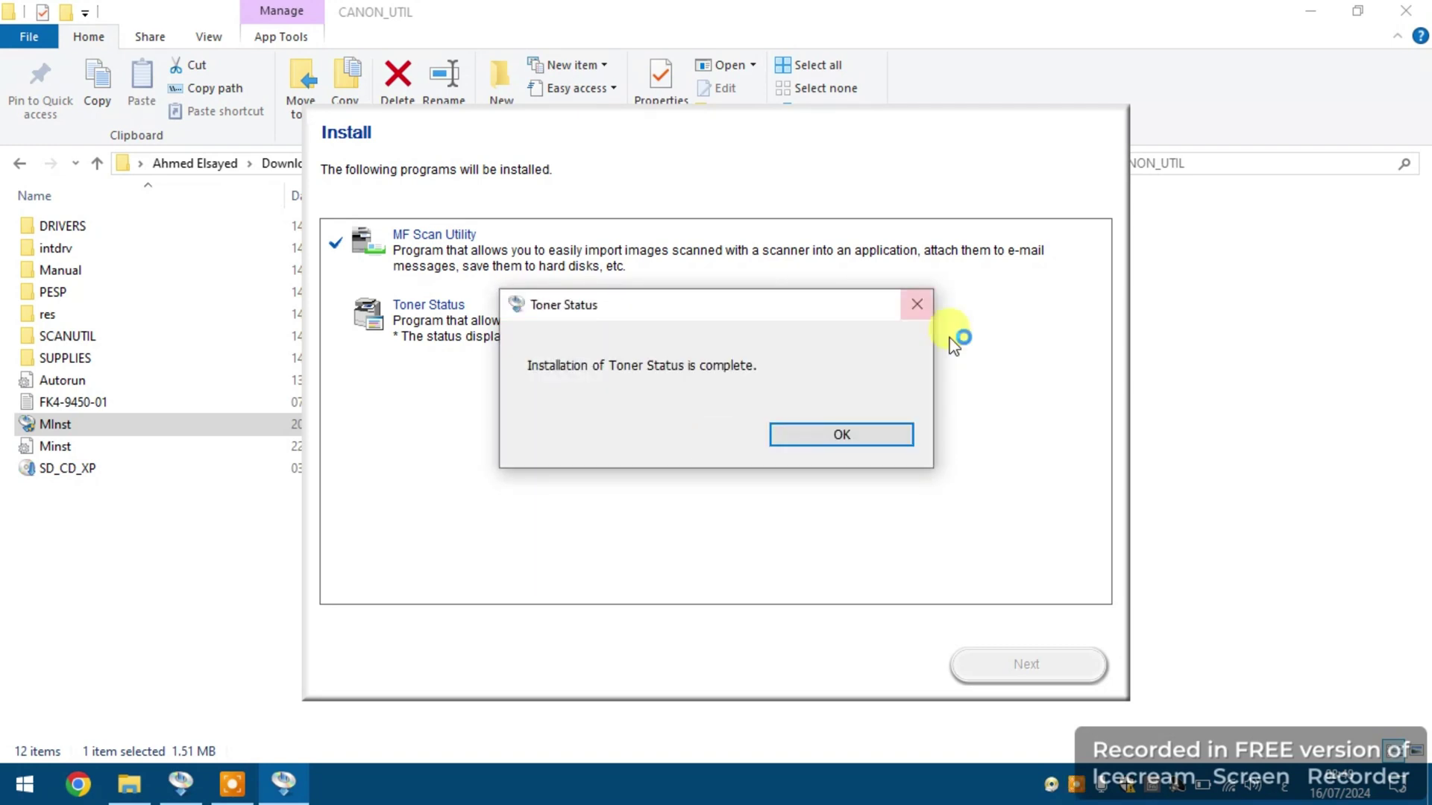
pyautogui.click(841, 435)
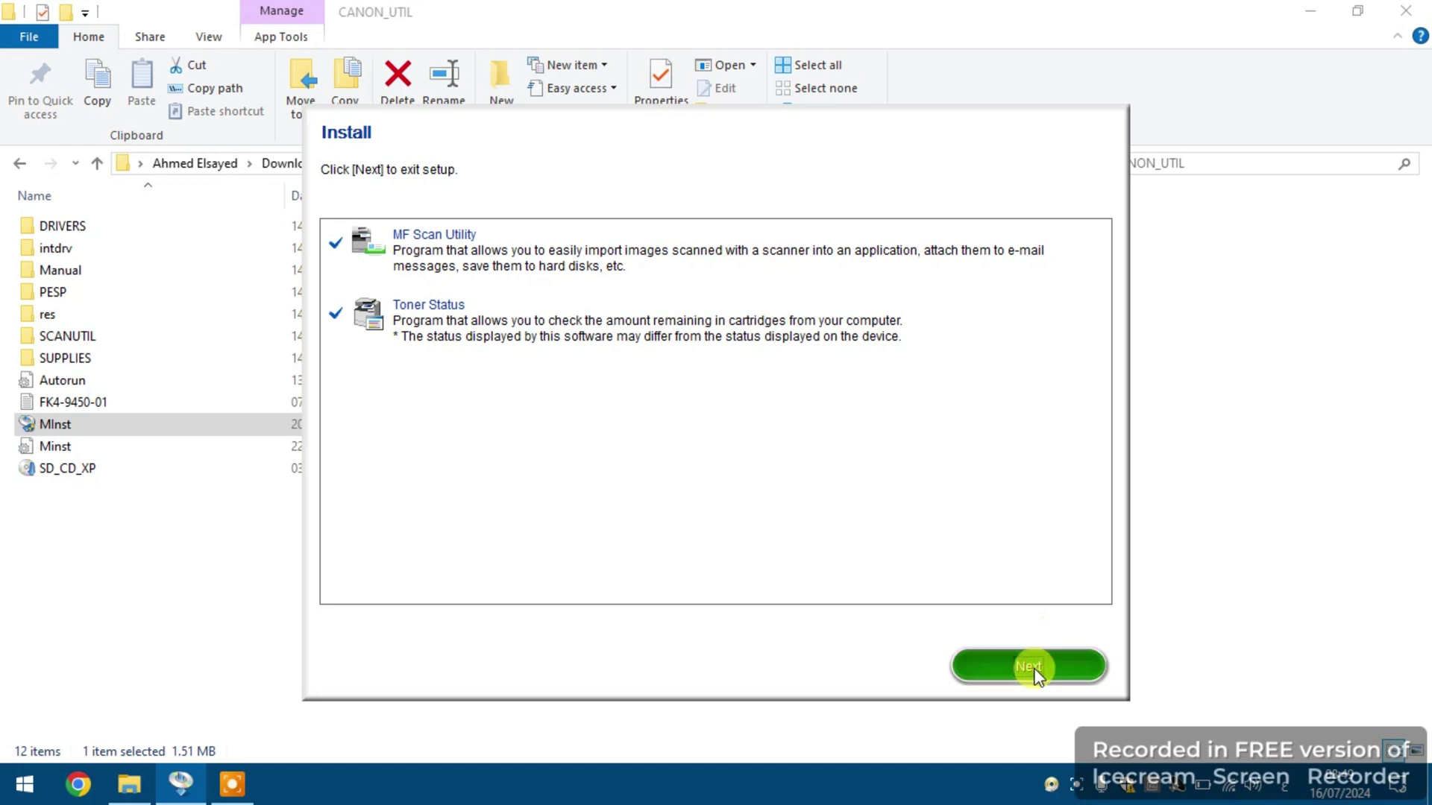
pyautogui.click(1034, 669)
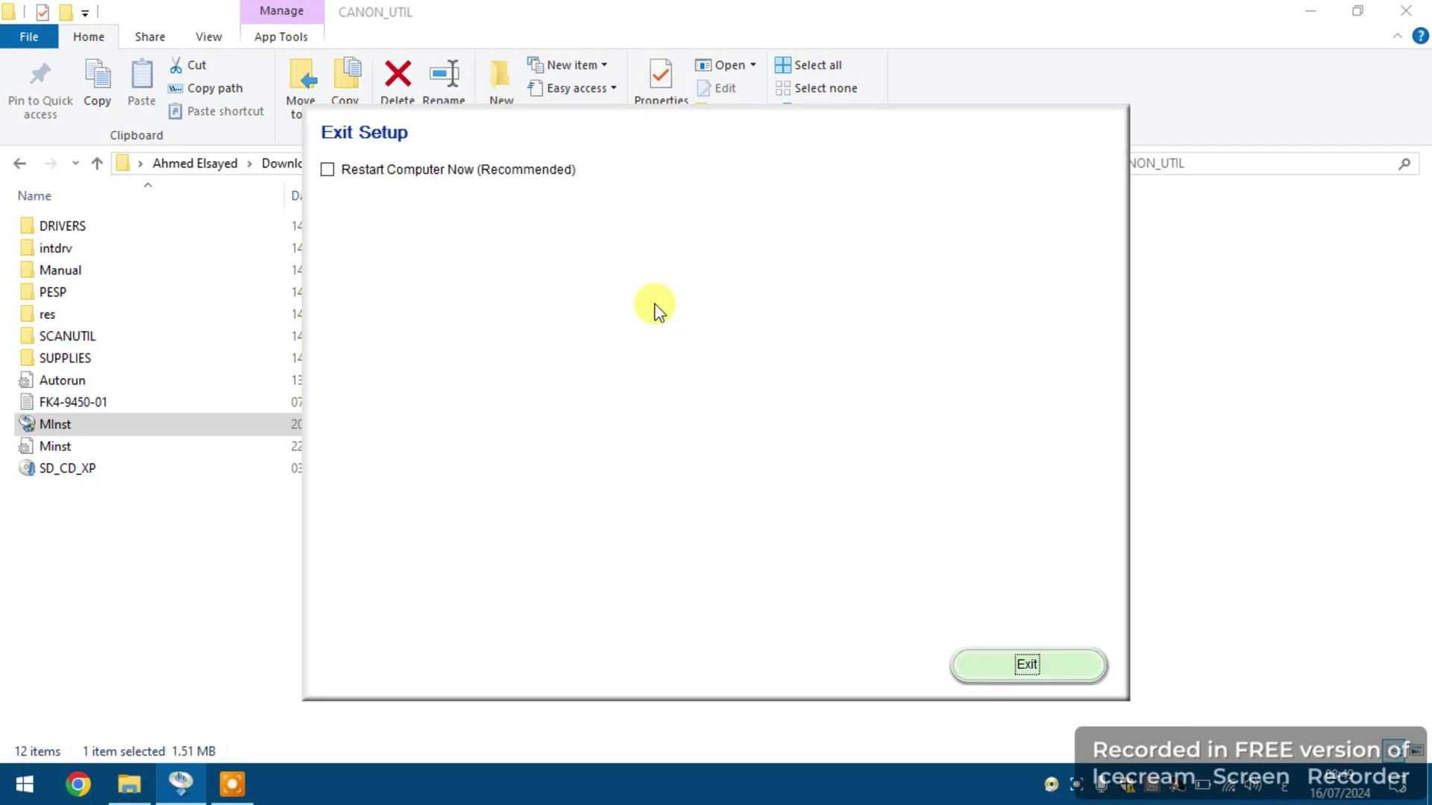
pyautogui.click(1069, 664)
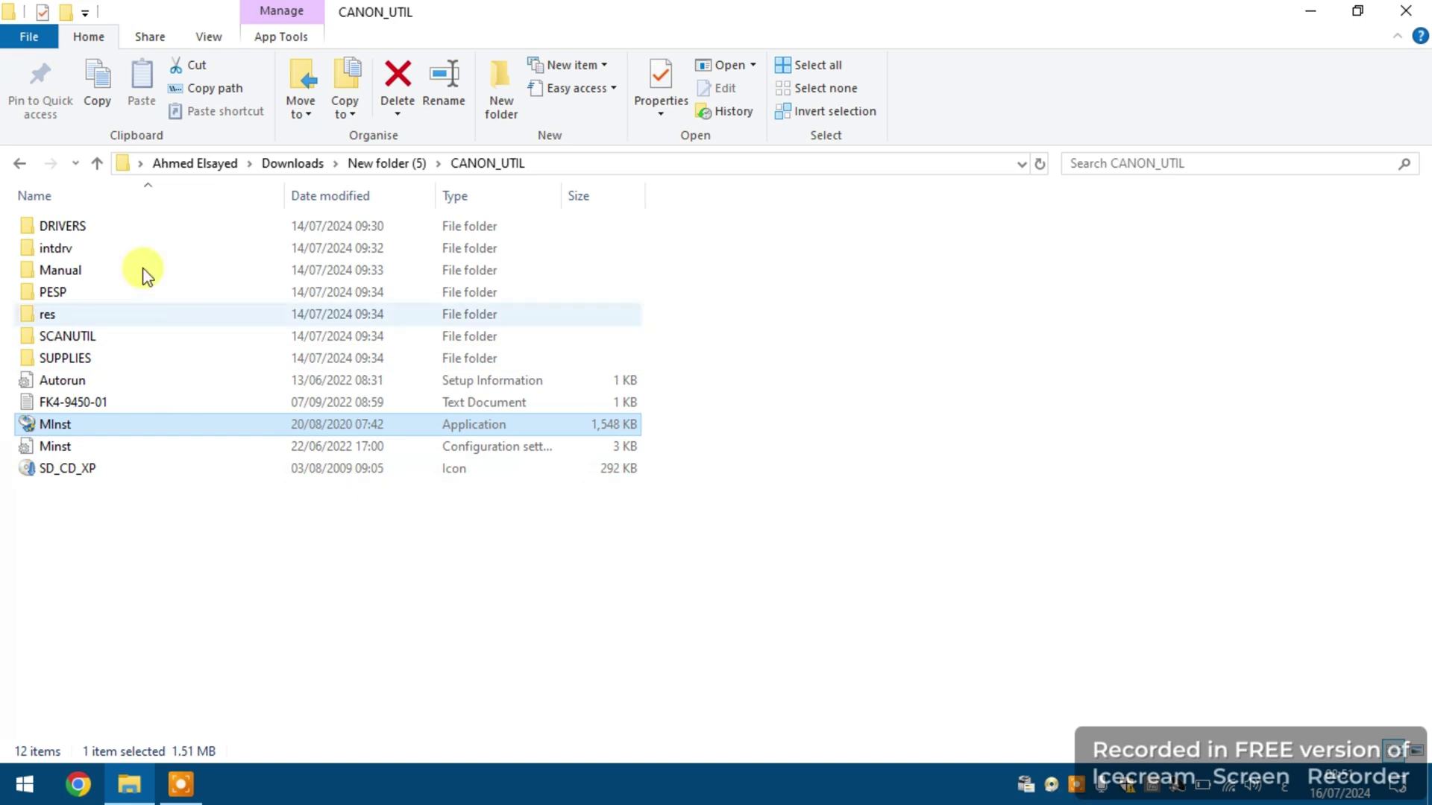
# Relaunch the MInst application and choose a custom installation over a network connection.
pyautogui.doubleClick(54, 432)
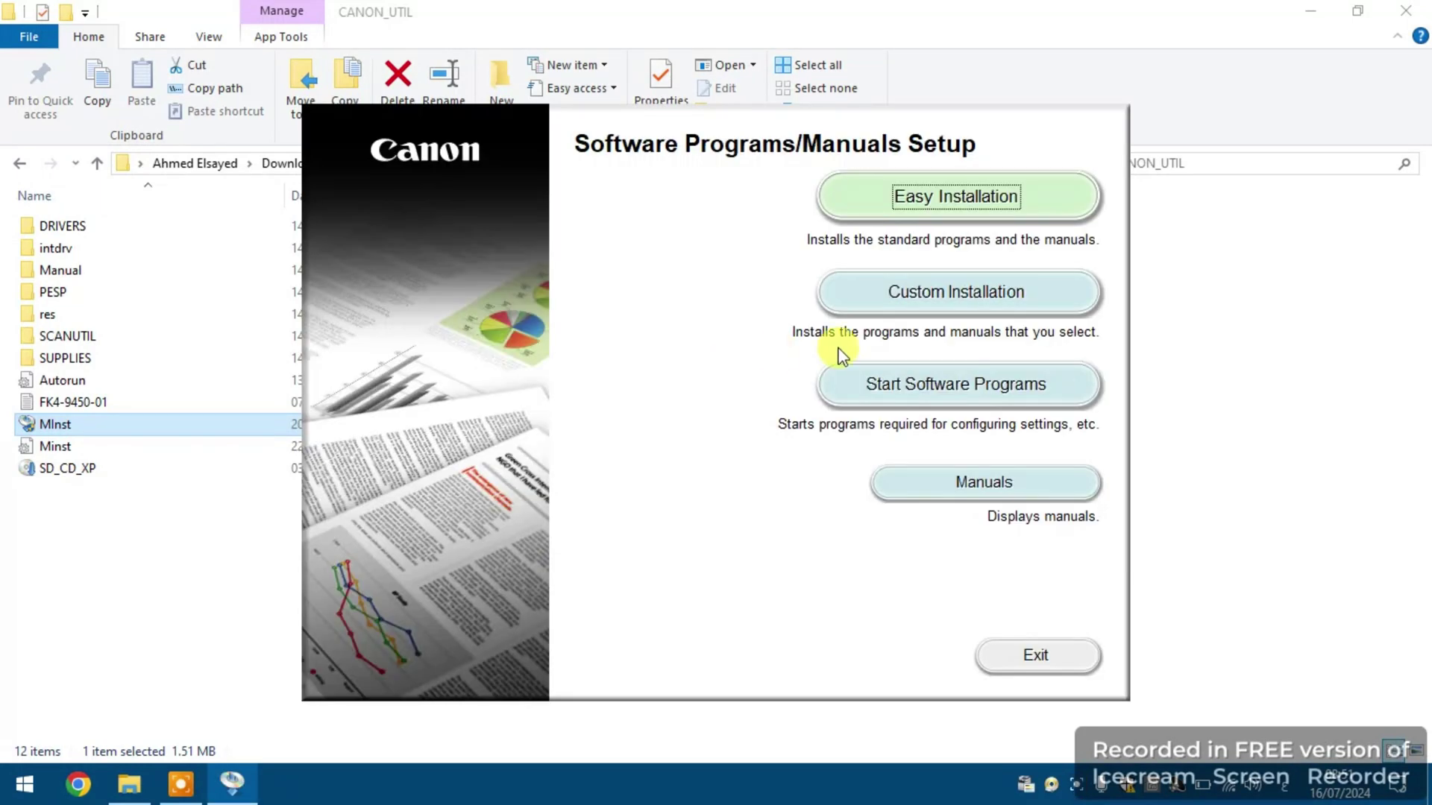
pyautogui.click(870, 297)
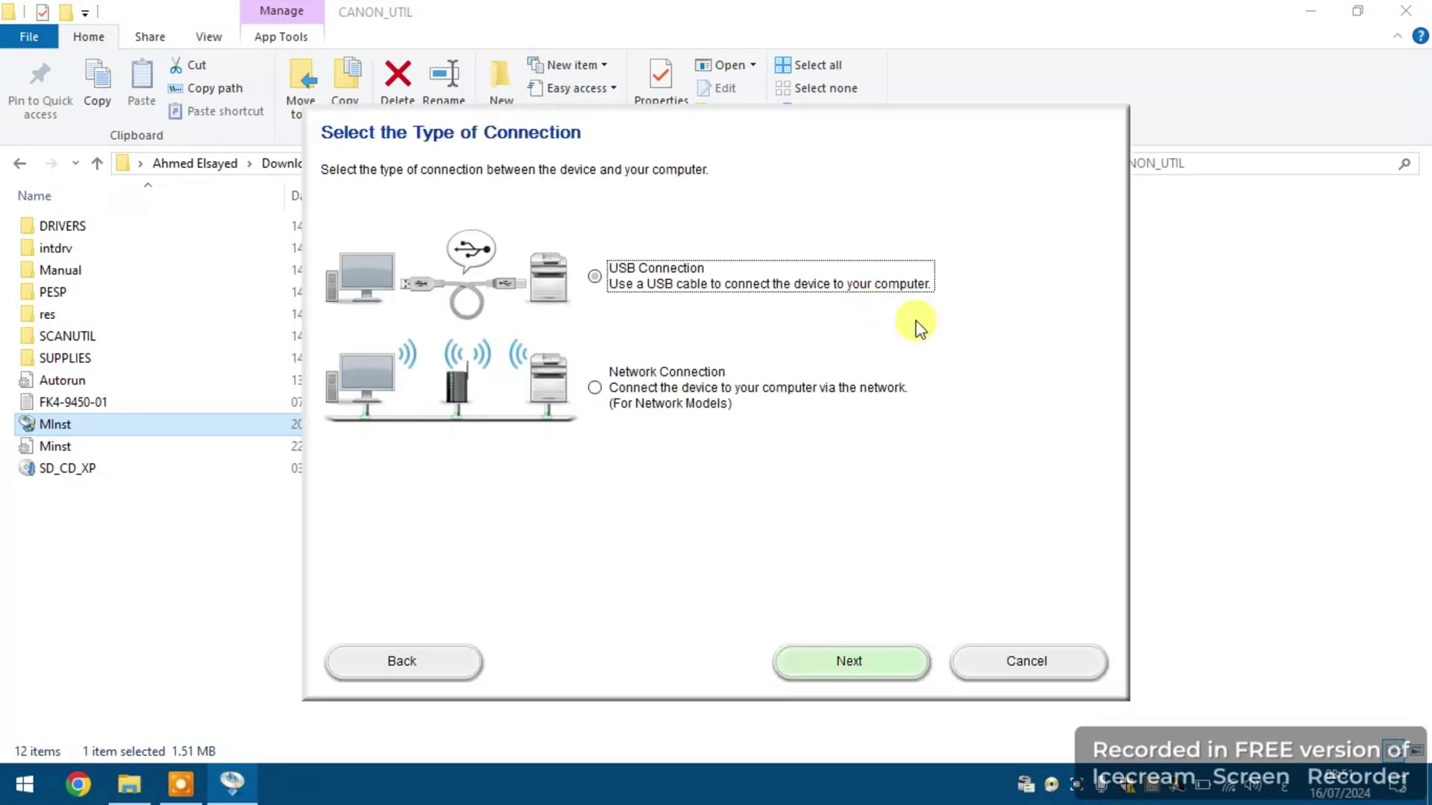
pyautogui.click(595, 387)
pyautogui.click(819, 659)
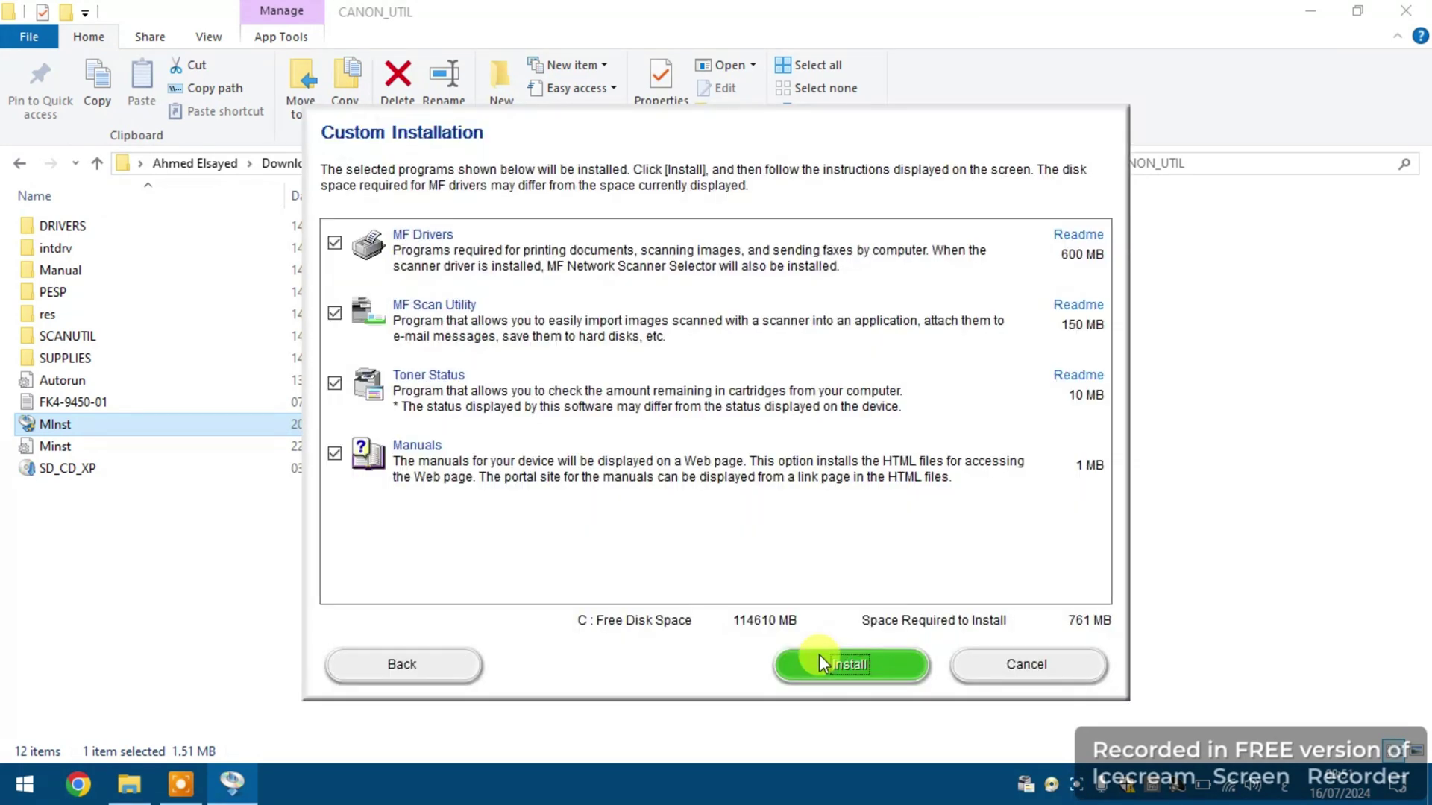
# Exclude Manuals and Toner Status, start installing MF Drivers and MF Scan Utility, and accept the license agreement.
pyautogui.click(335, 453)
pyautogui.click(335, 384)
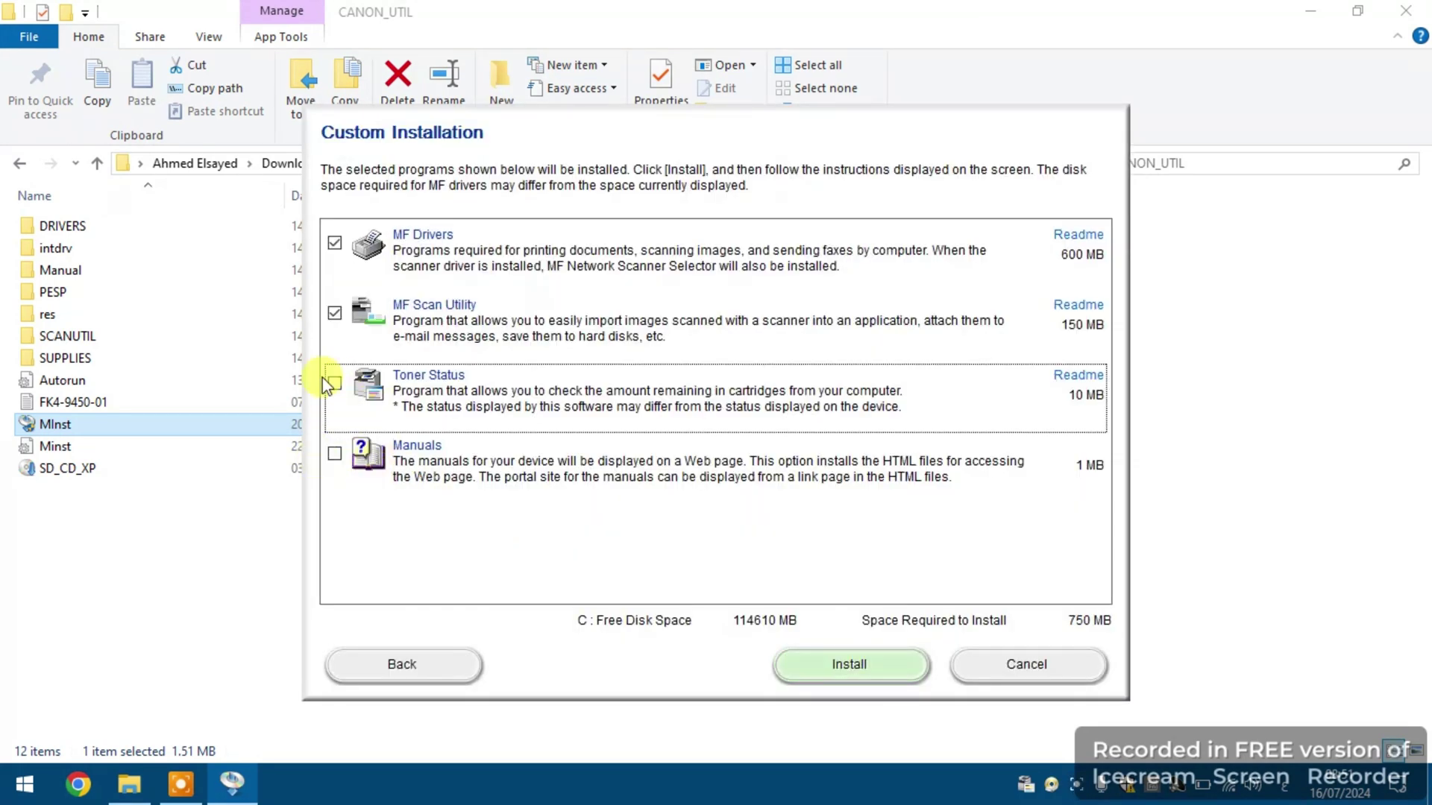
pyautogui.click(839, 665)
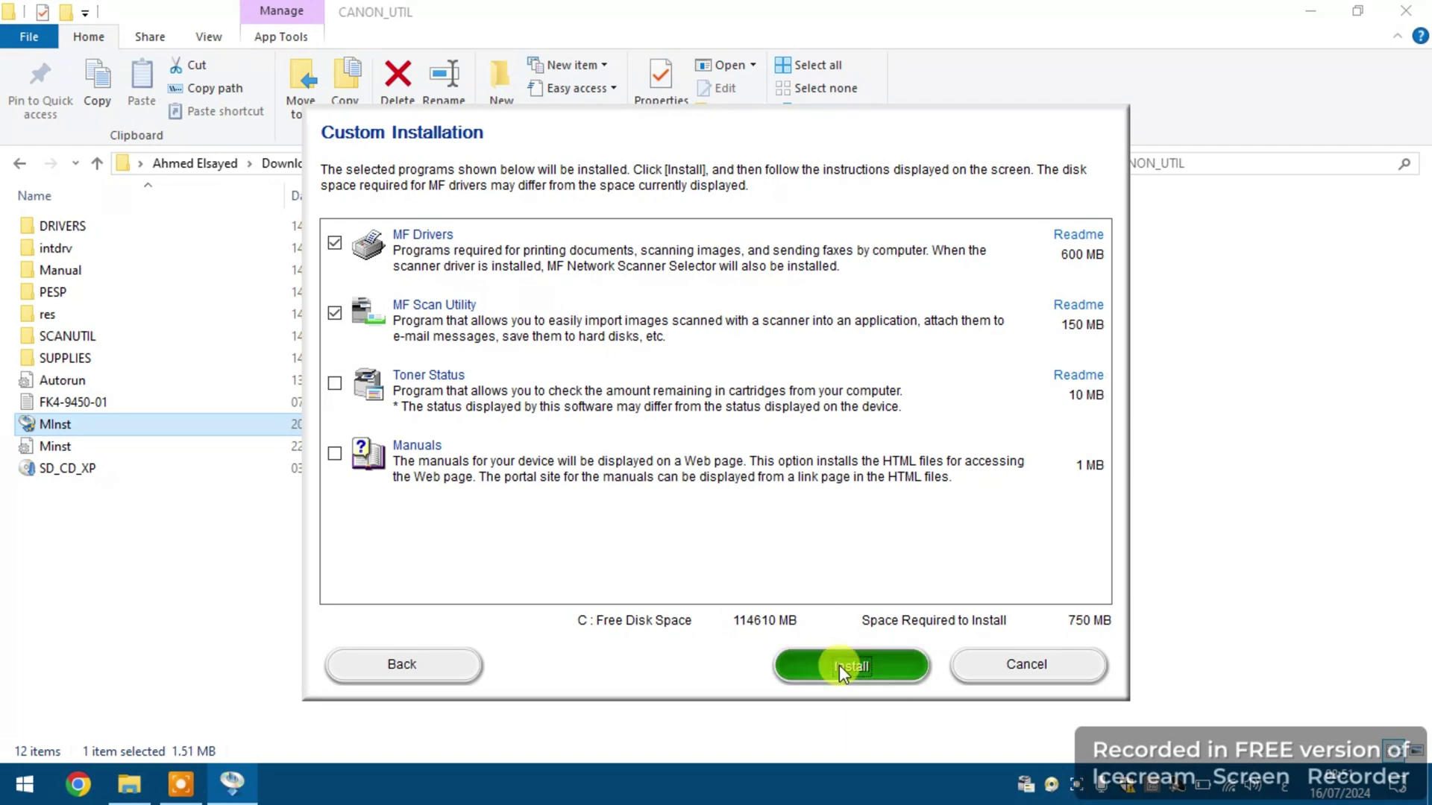
pyautogui.click(848, 668)
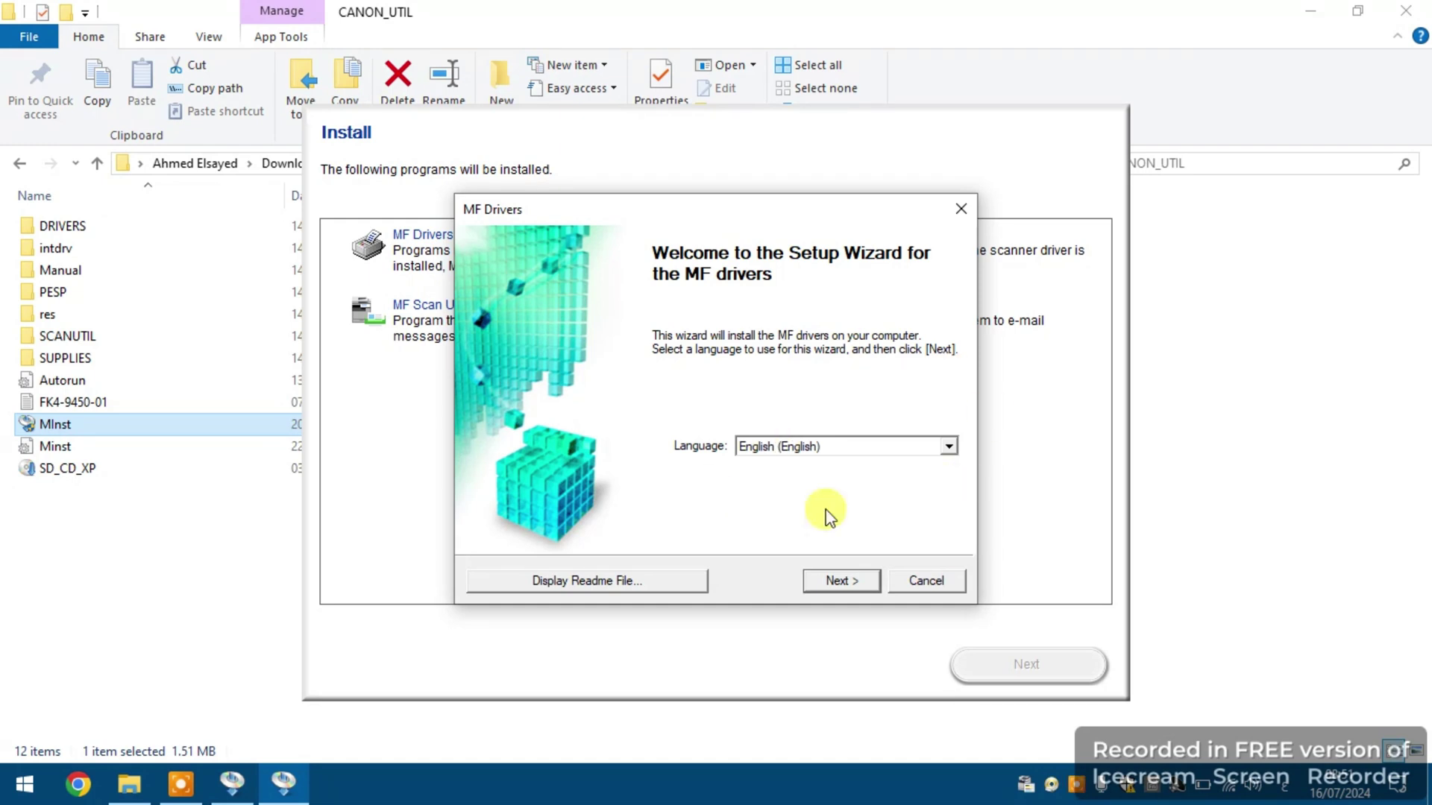
# Run the MF Drivers wizard in English and select the MF270 Series as the target network device.
pyautogui.click(835, 583)
pyautogui.click(777, 456)
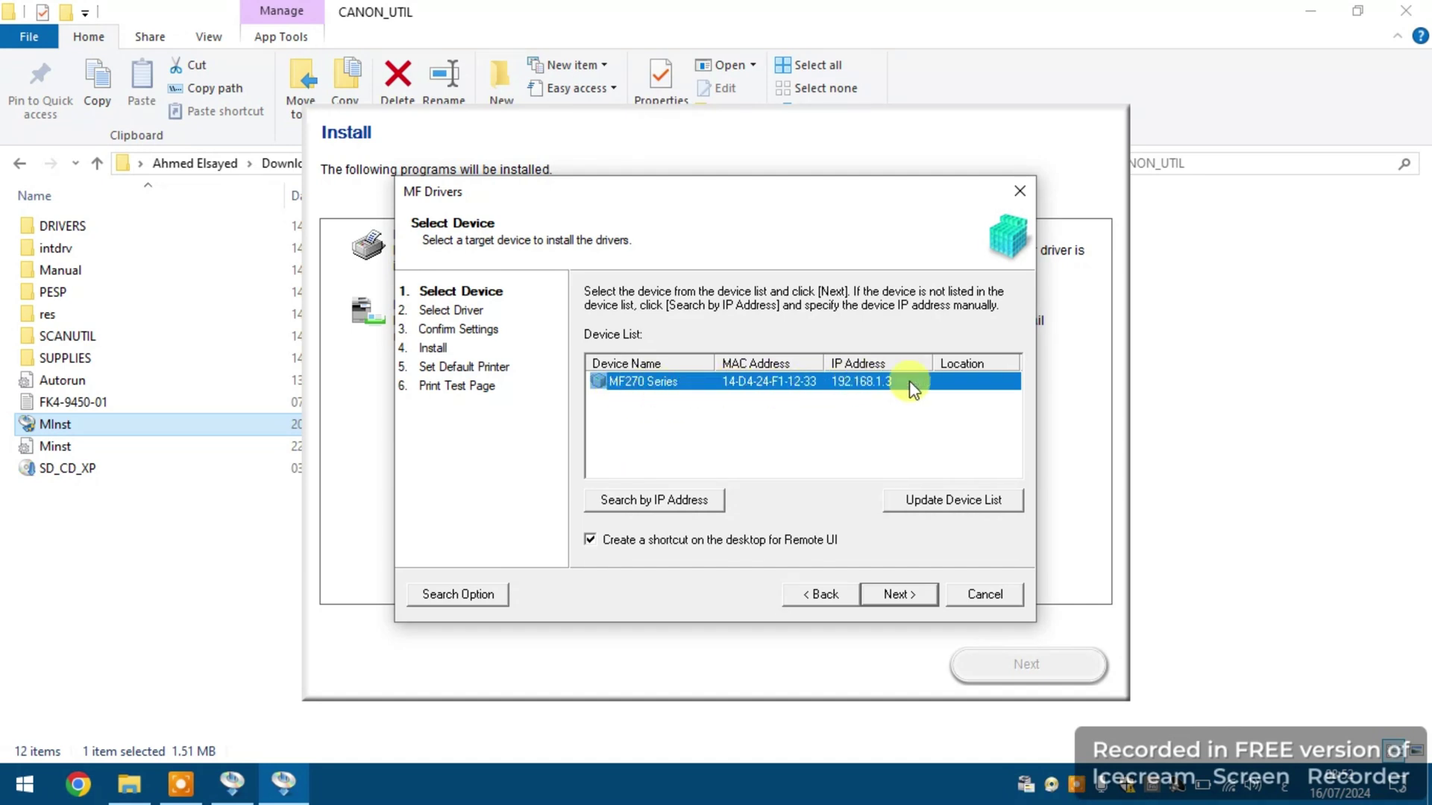
pyautogui.click(896, 595)
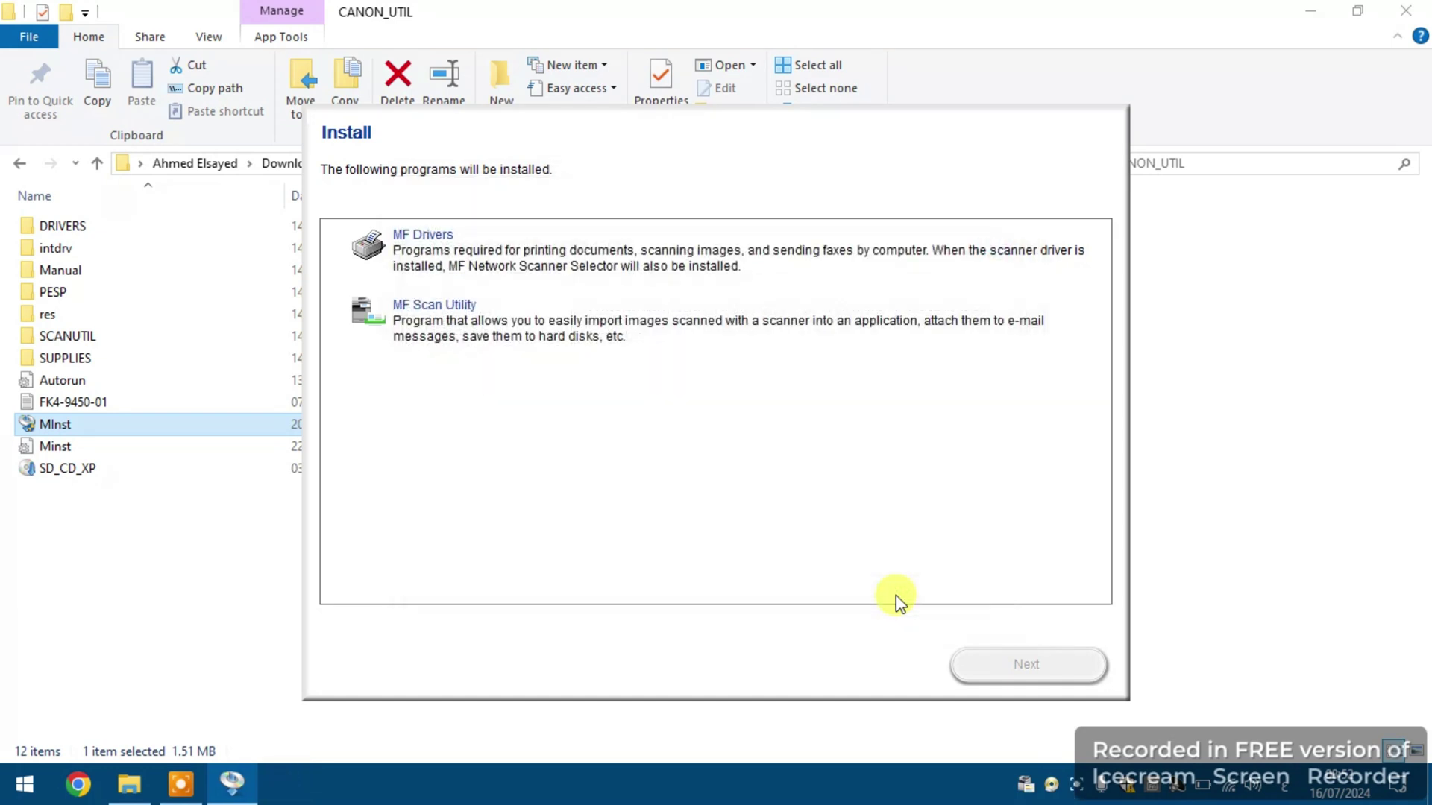
# Install the MF drivers under the printer name Canon MF270 Series UFR II, set it as the default printer and exit the wizard.
pyautogui.click(848, 568)
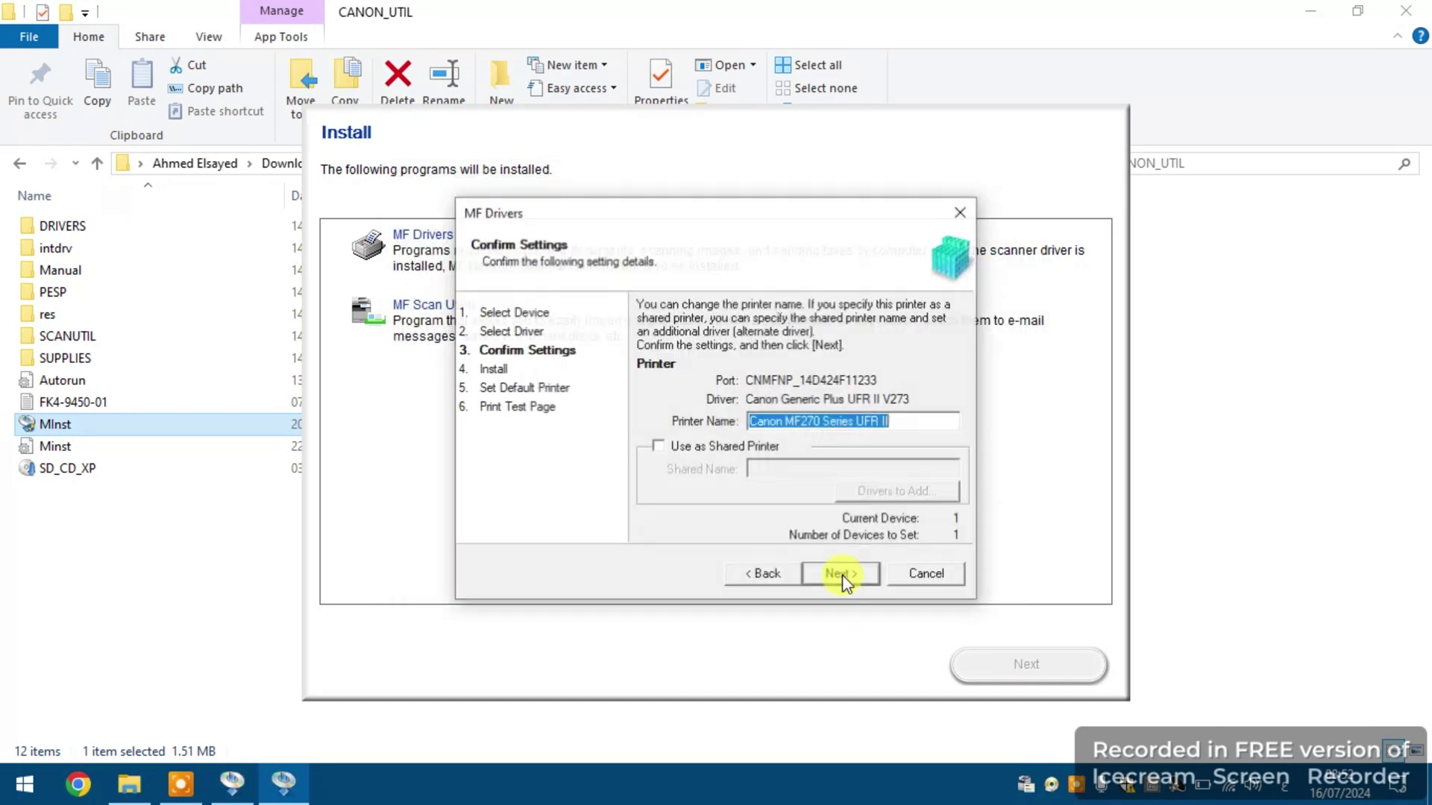
pyautogui.click(841, 576)
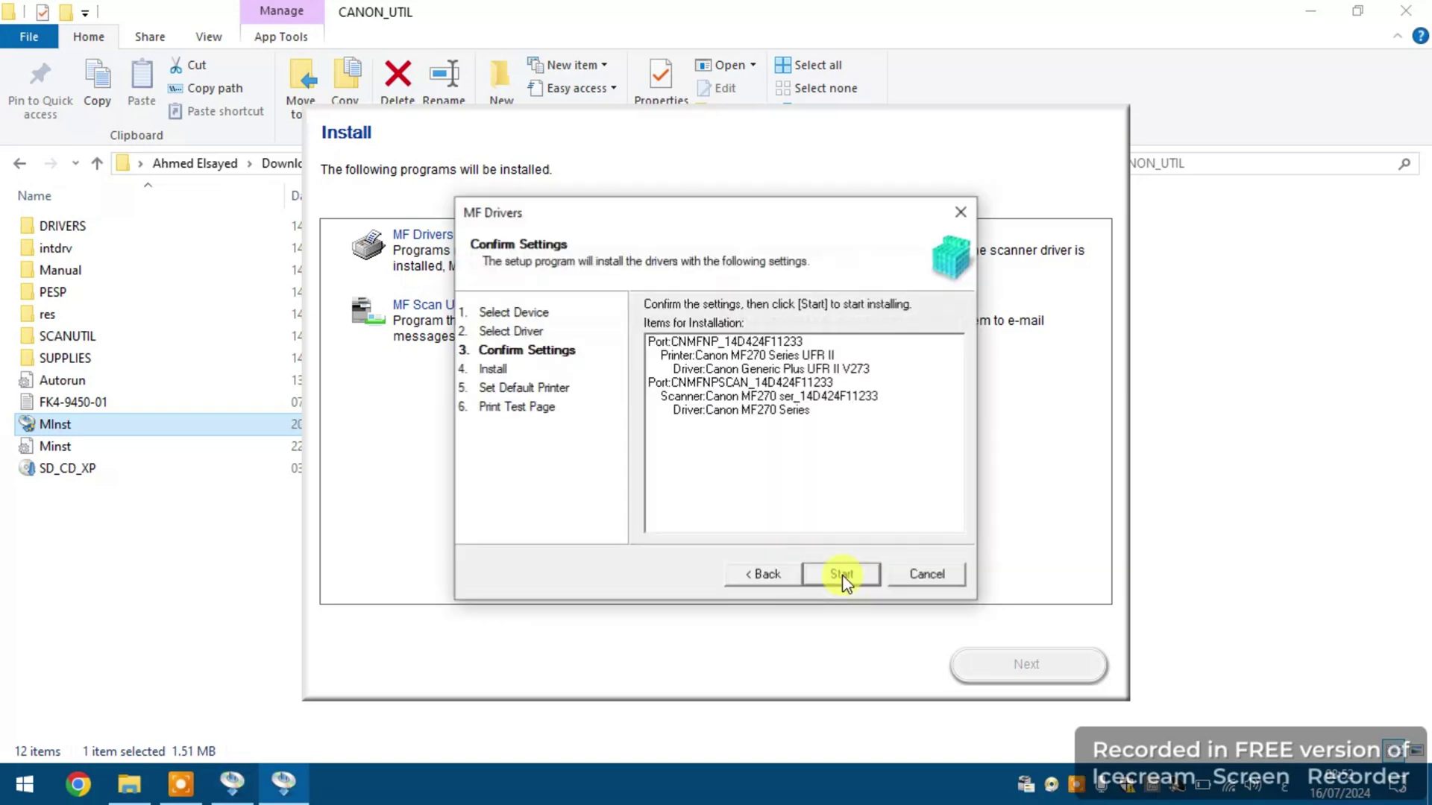
pyautogui.click(837, 578)
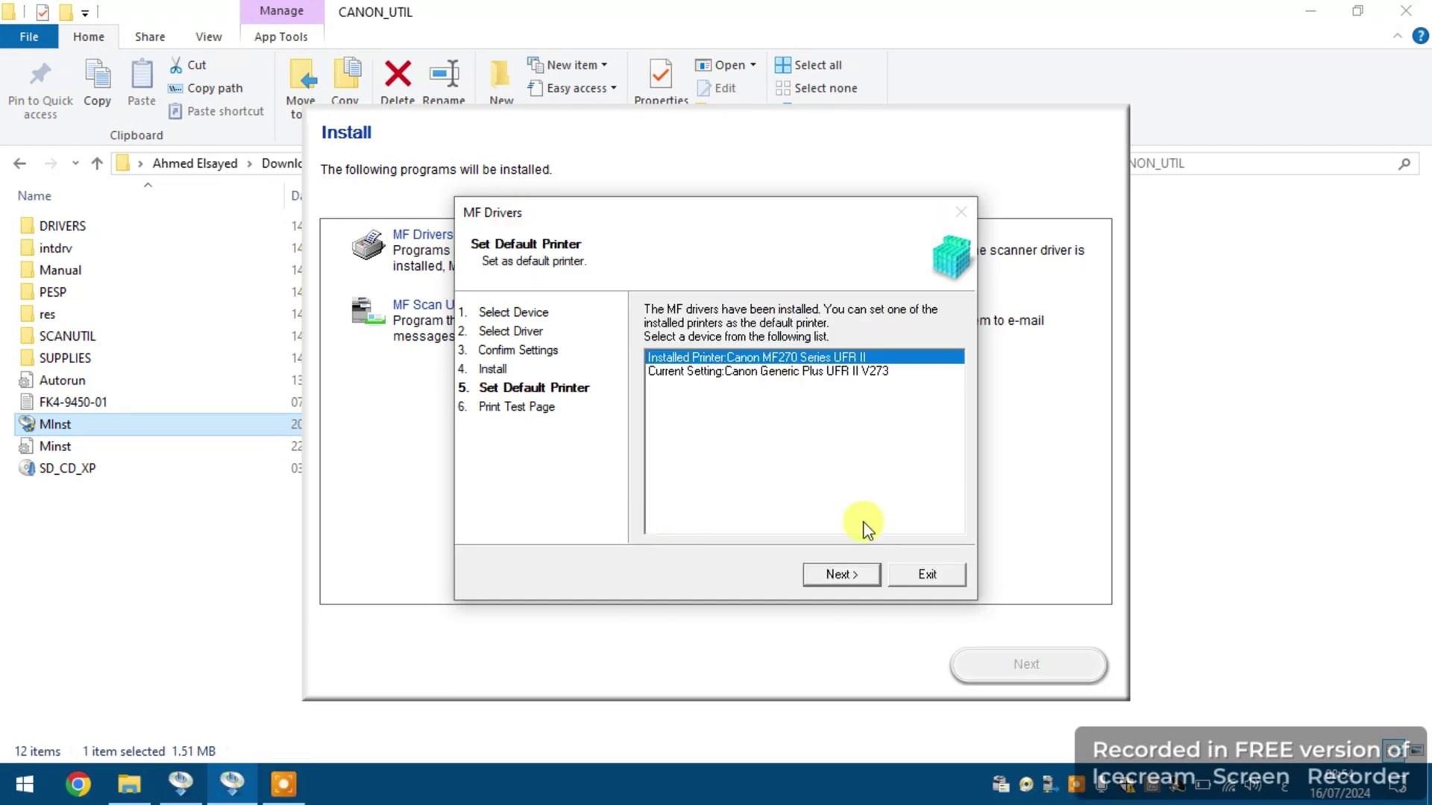
pyautogui.click(842, 574)
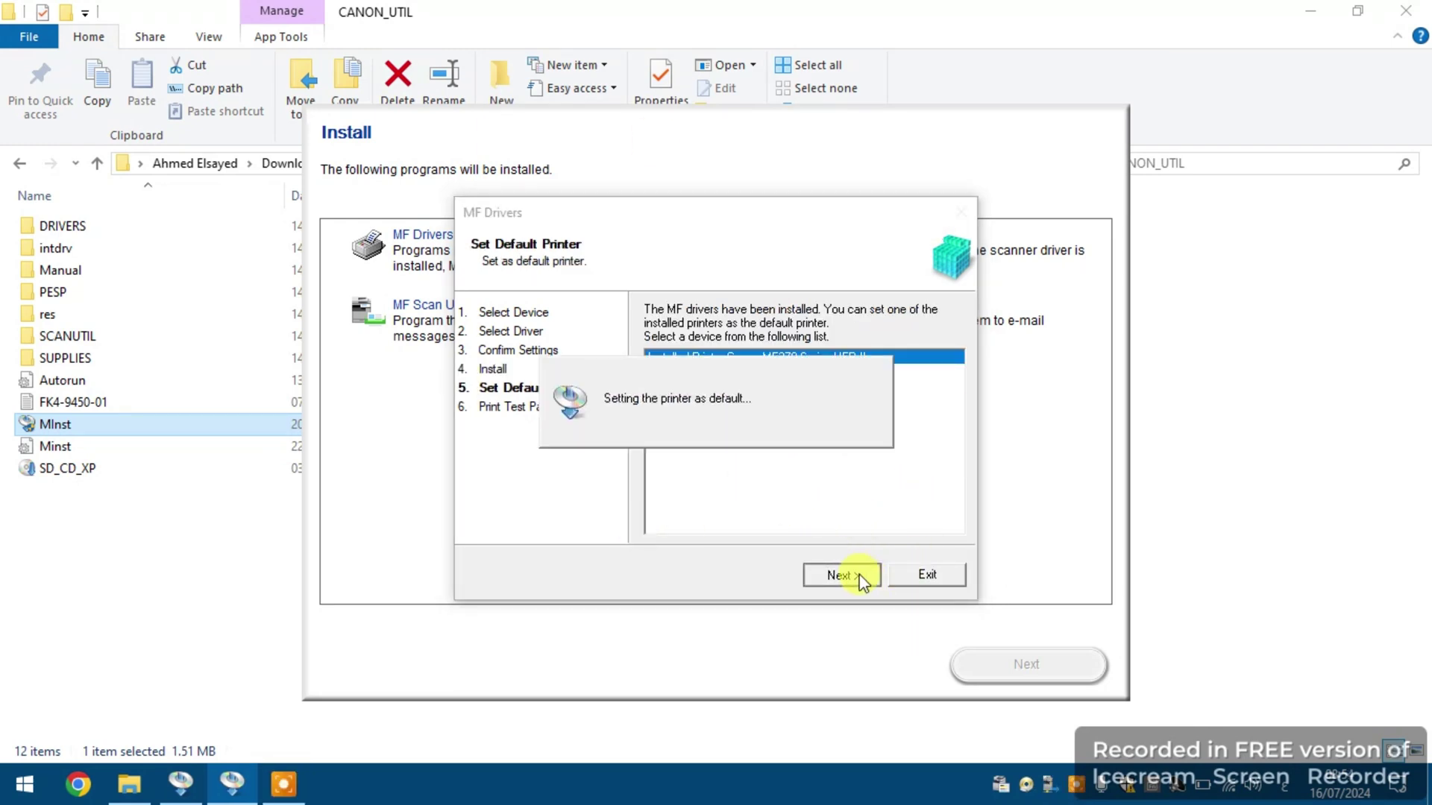
pyautogui.click(941, 578)
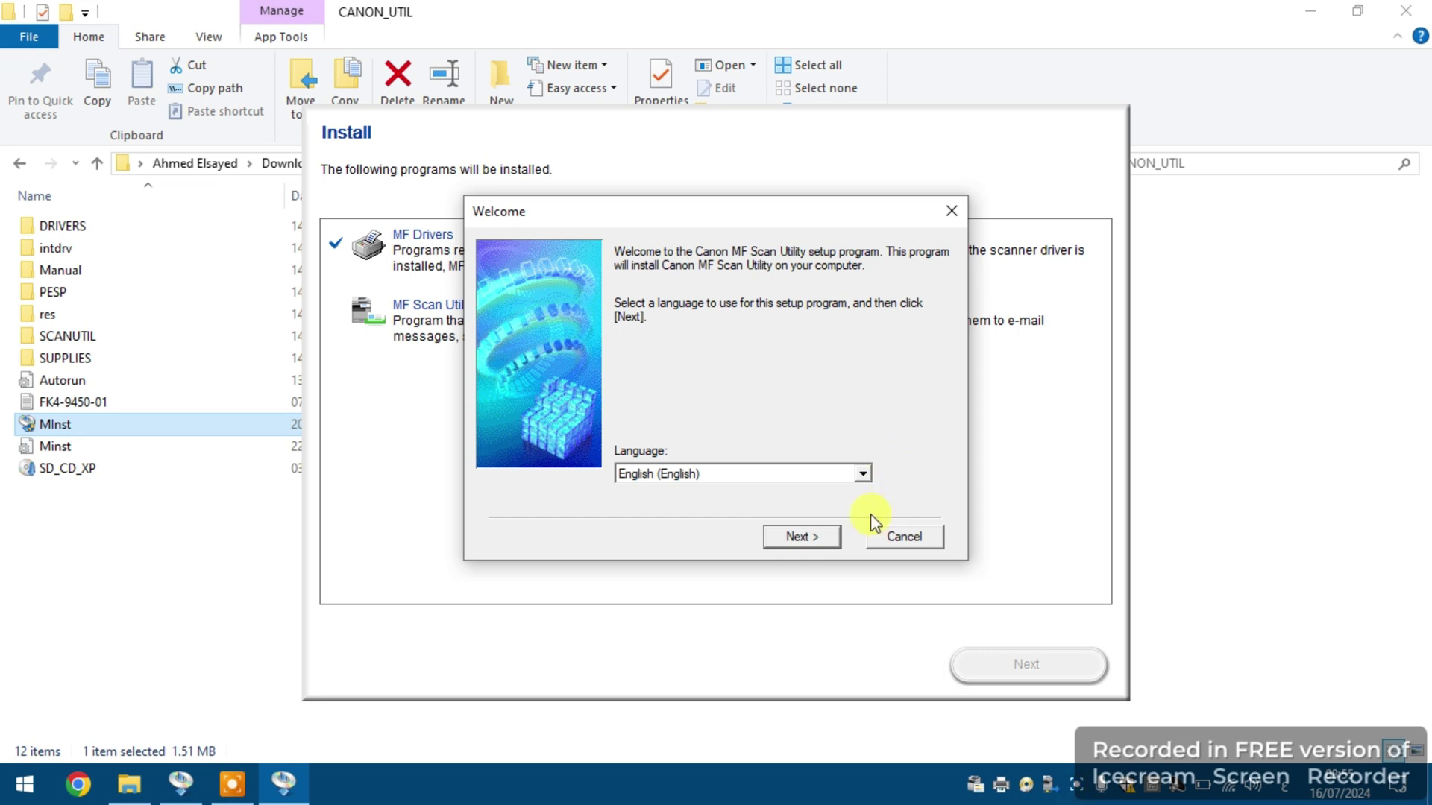
# Install MF Scan Utility in English, closing the CANON_UTIL folder window meanwhile, and decline the Extended Survey Program.
pyautogui.click(809, 536)
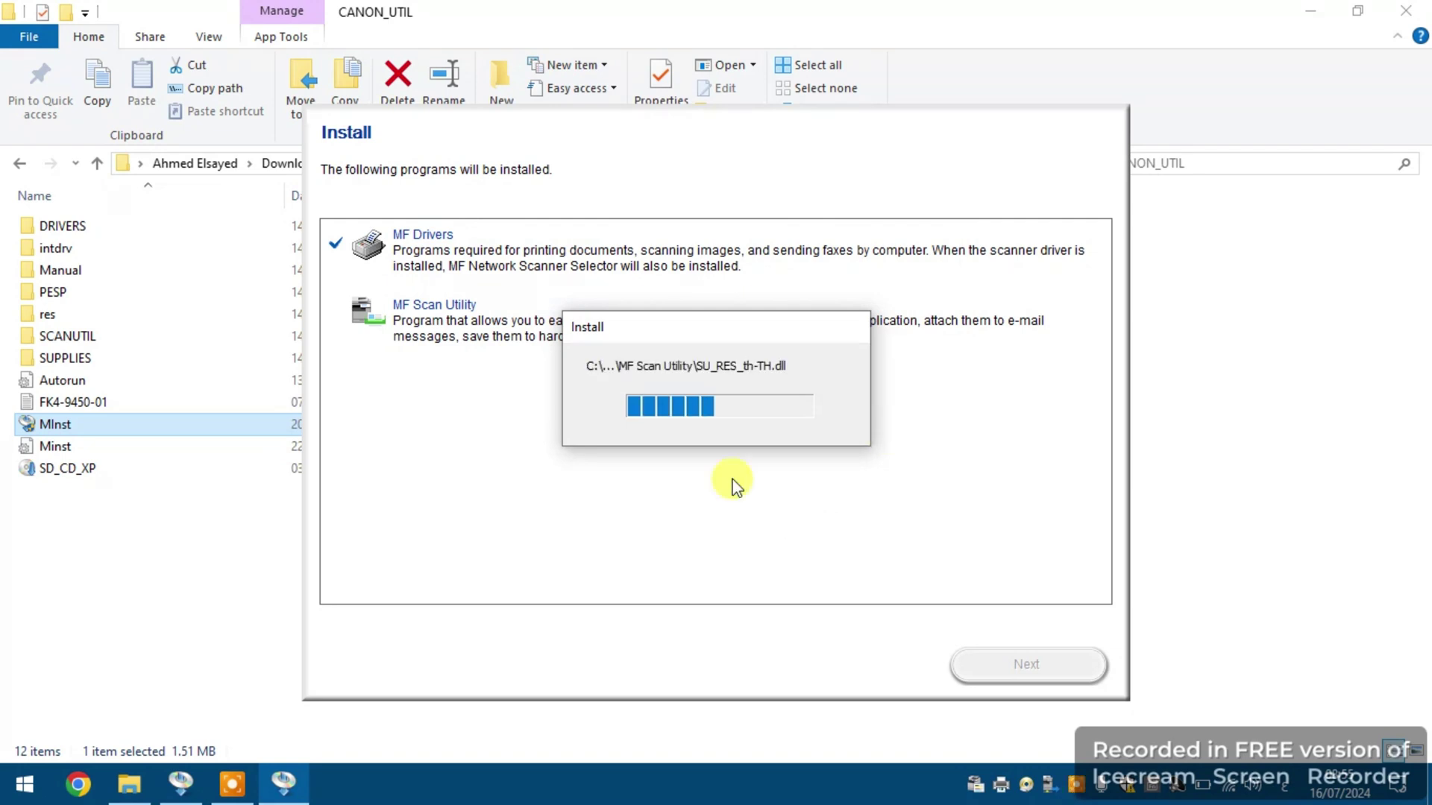
pyautogui.click(1405, 12)
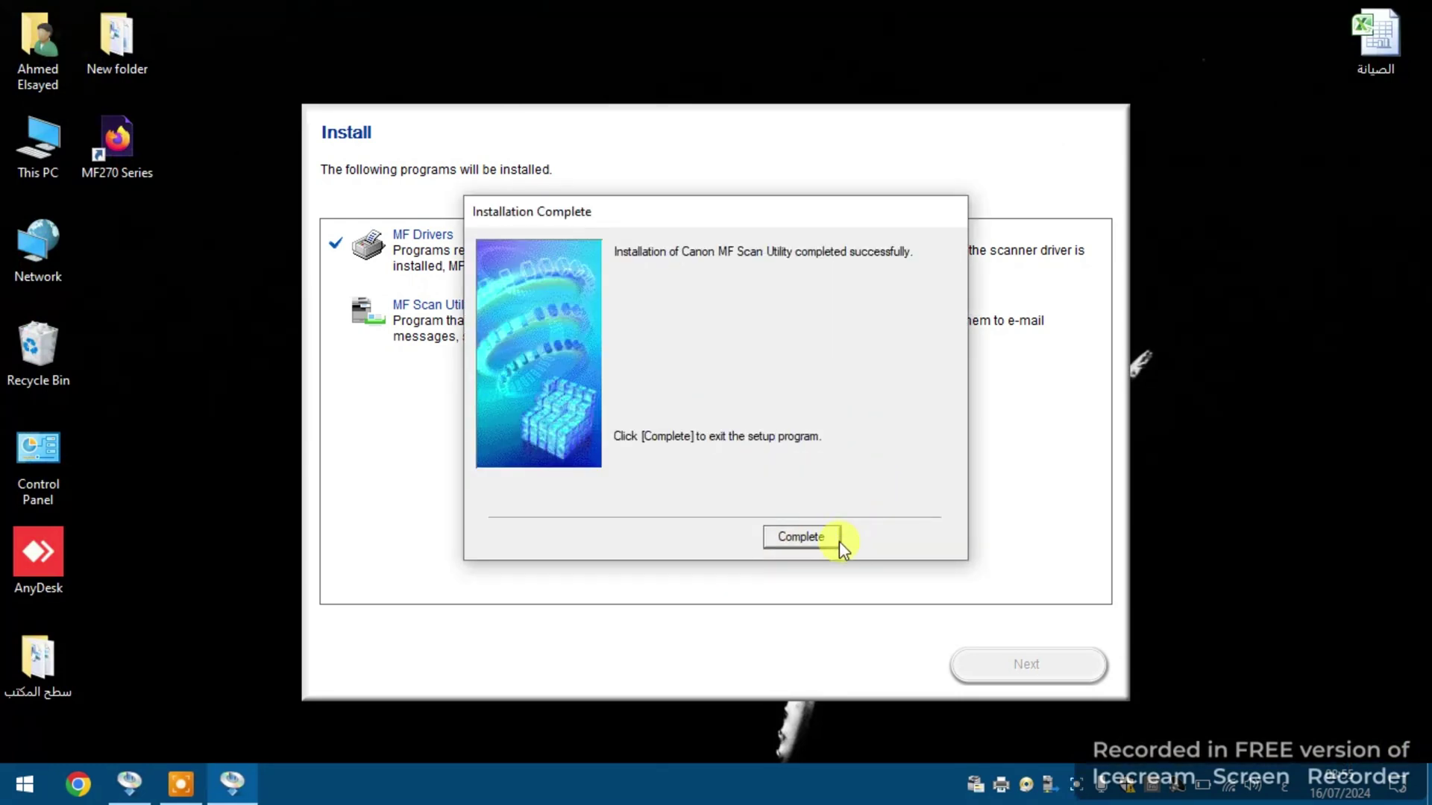
pyautogui.click(804, 543)
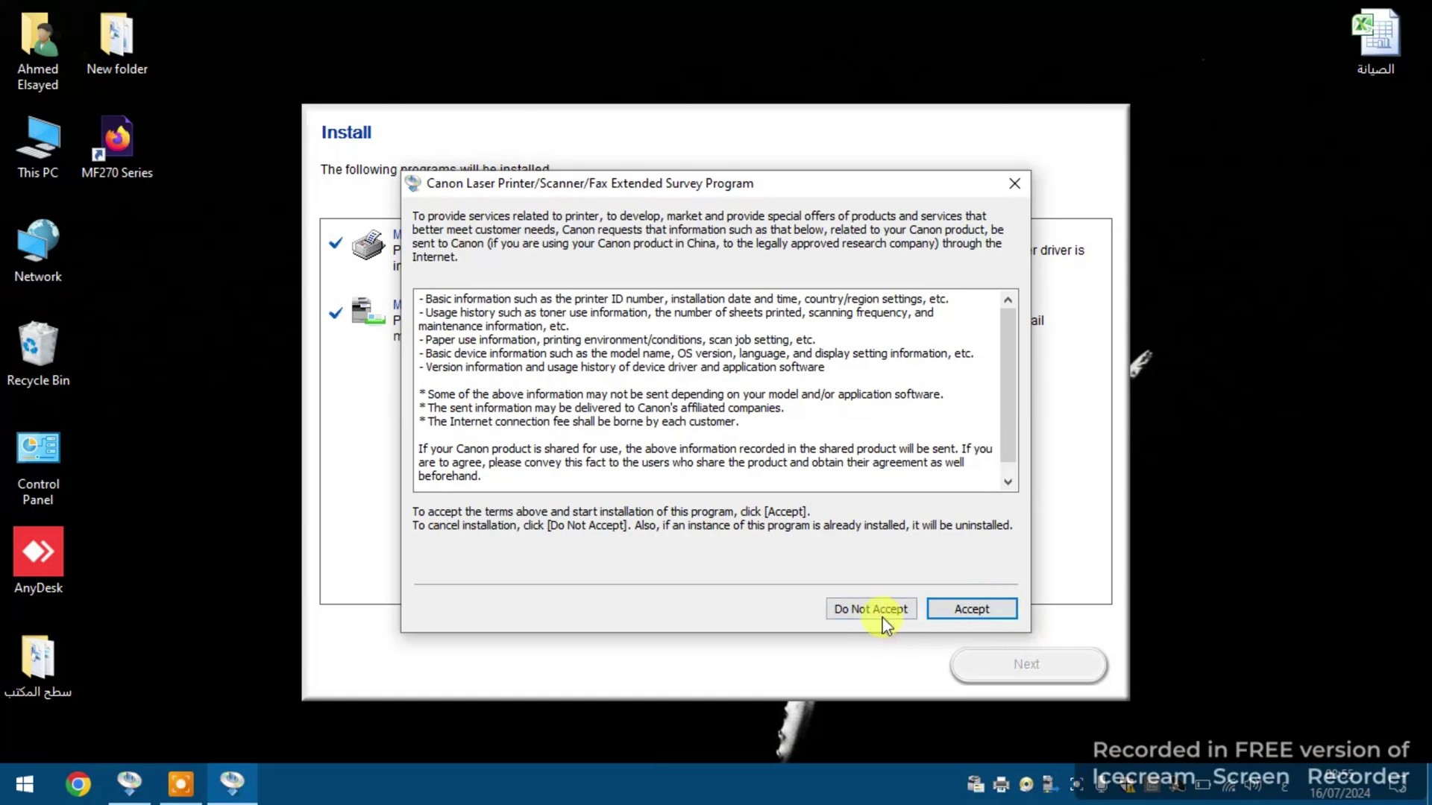
pyautogui.click(880, 610)
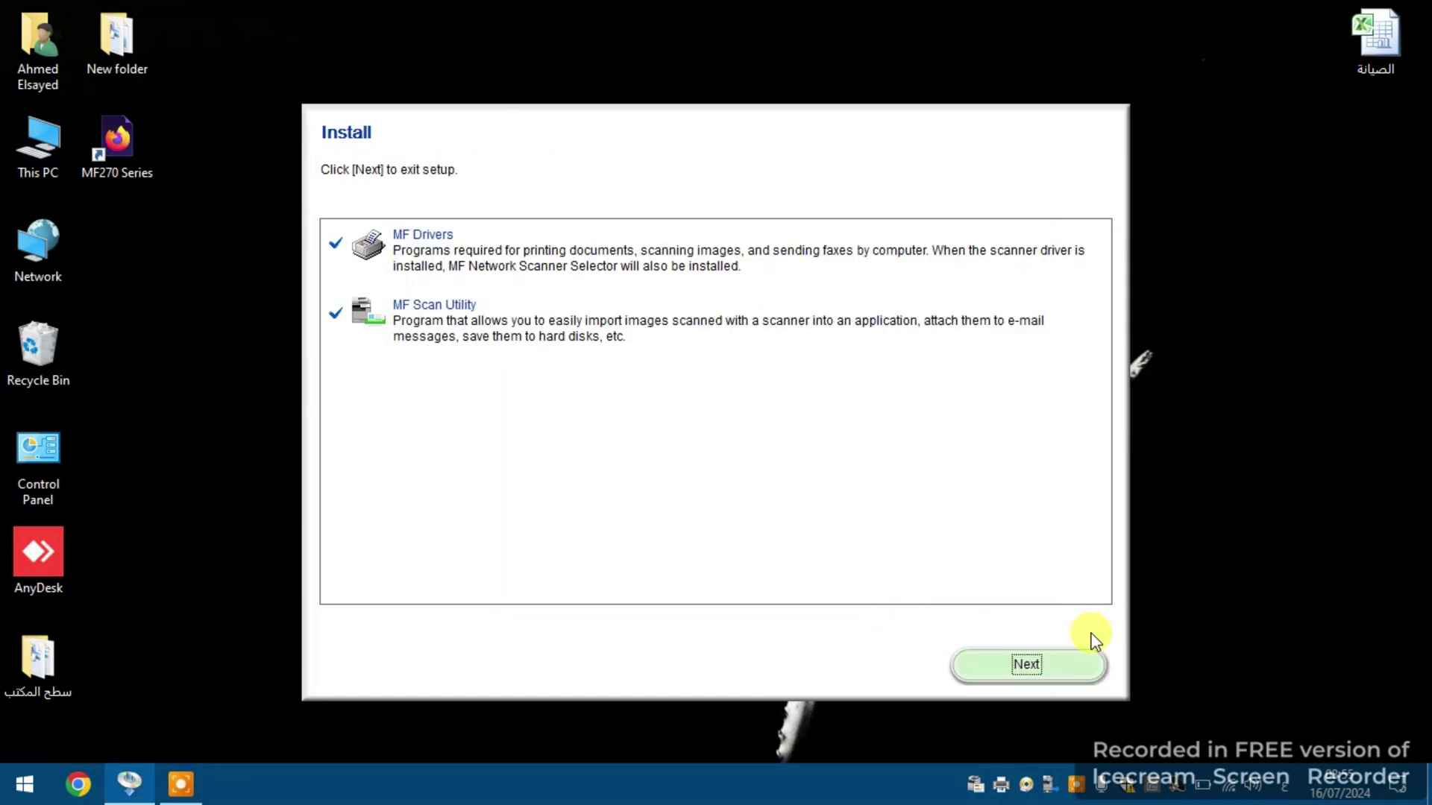
# Finish the network installation and exit the setup without restarting the computer.
pyautogui.click(1085, 665)
pyautogui.click(1021, 670)
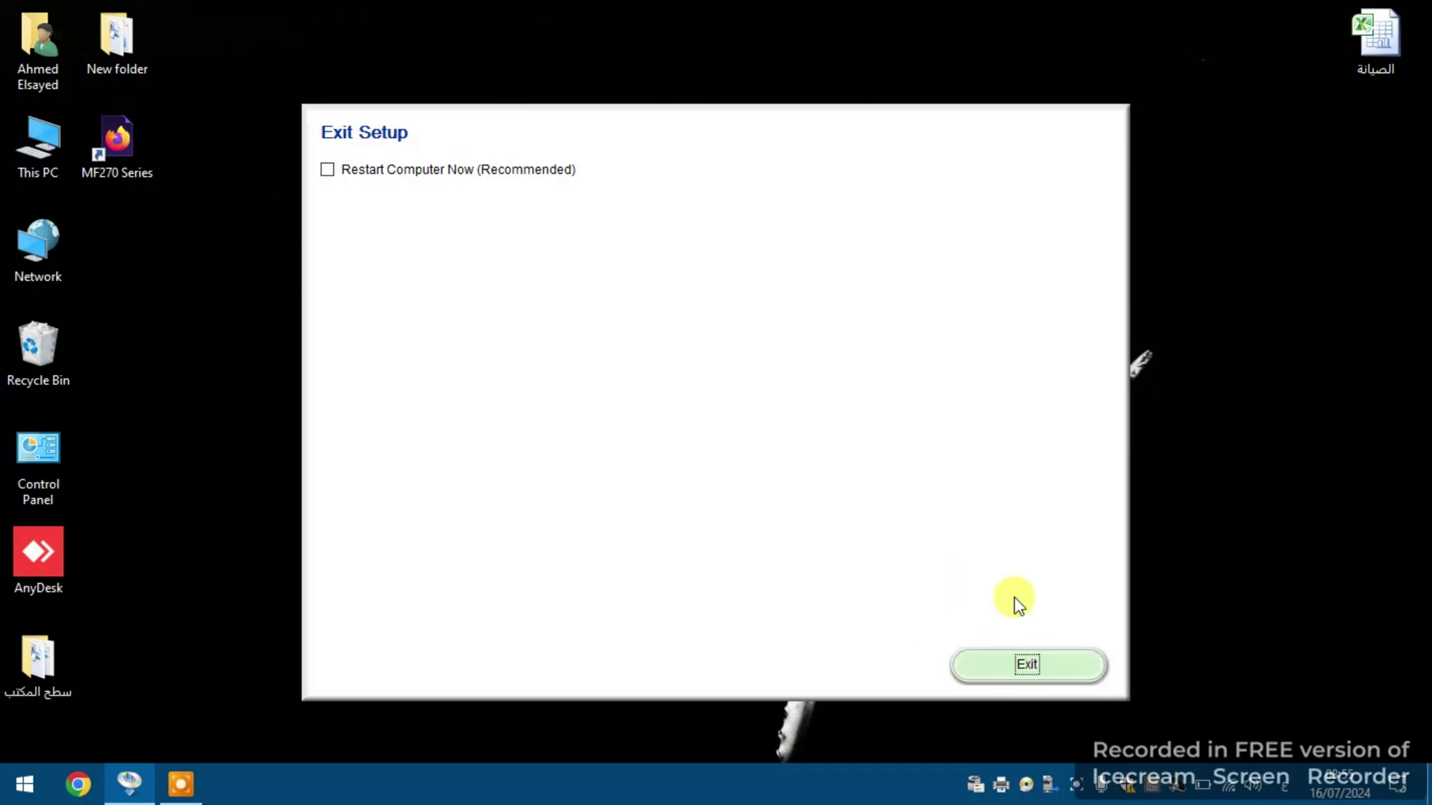
pyautogui.click(1016, 665)
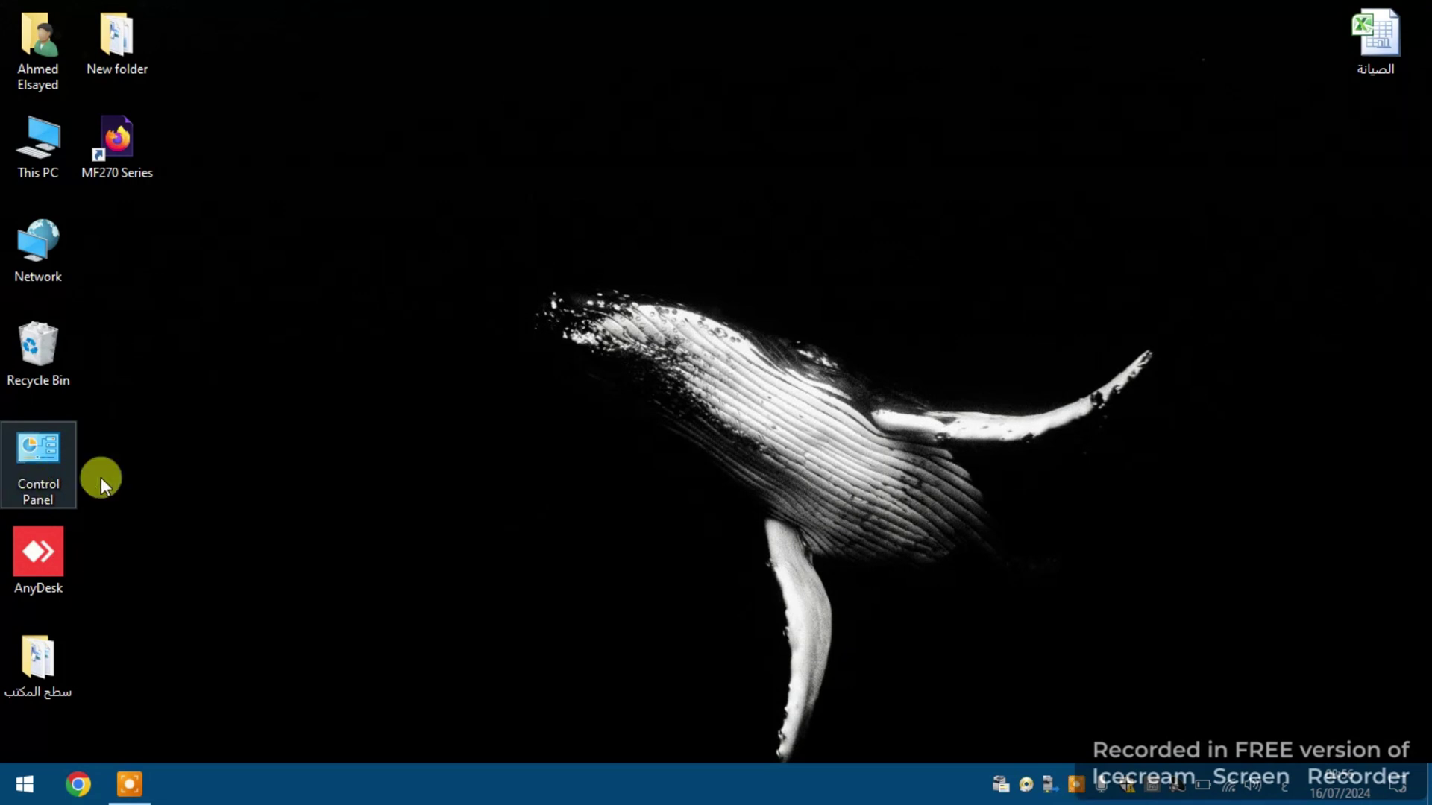
# Open Devices and Printers from Control Panel and check the port assigned to the Canon Generic Plus UFR II V273 printer.
pyautogui.doubleClick(47, 458)
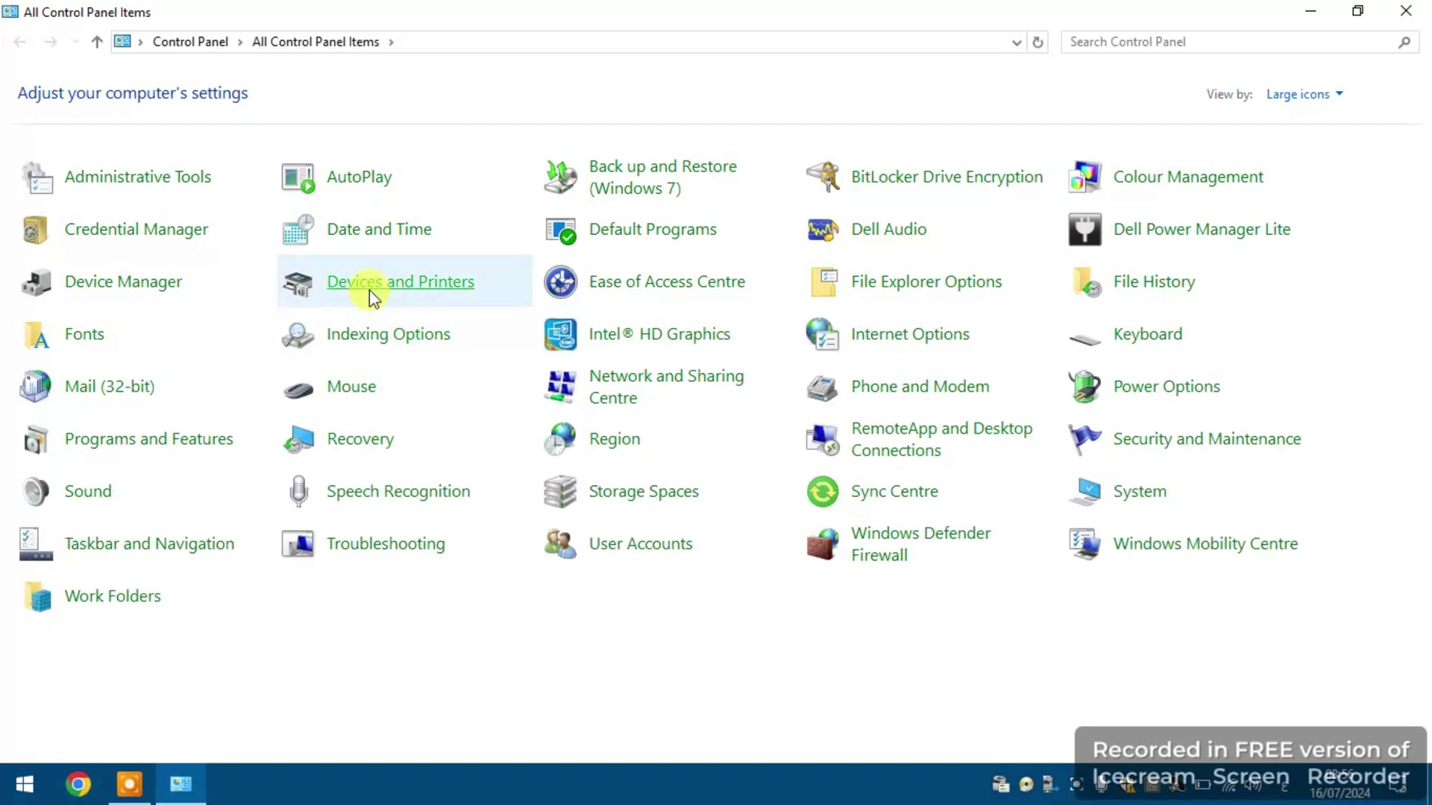
pyautogui.click(358, 285)
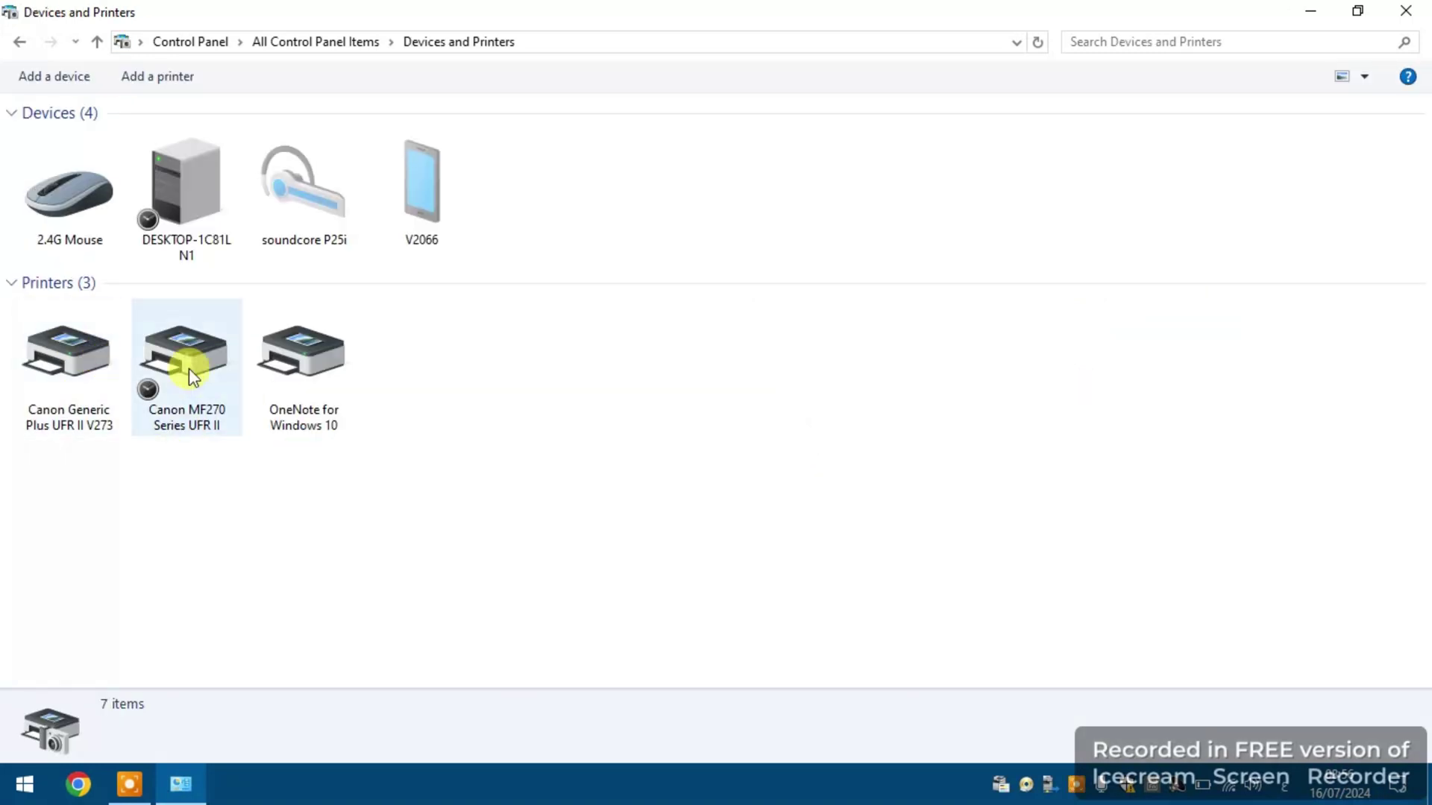
pyautogui.rightClick(64, 376)
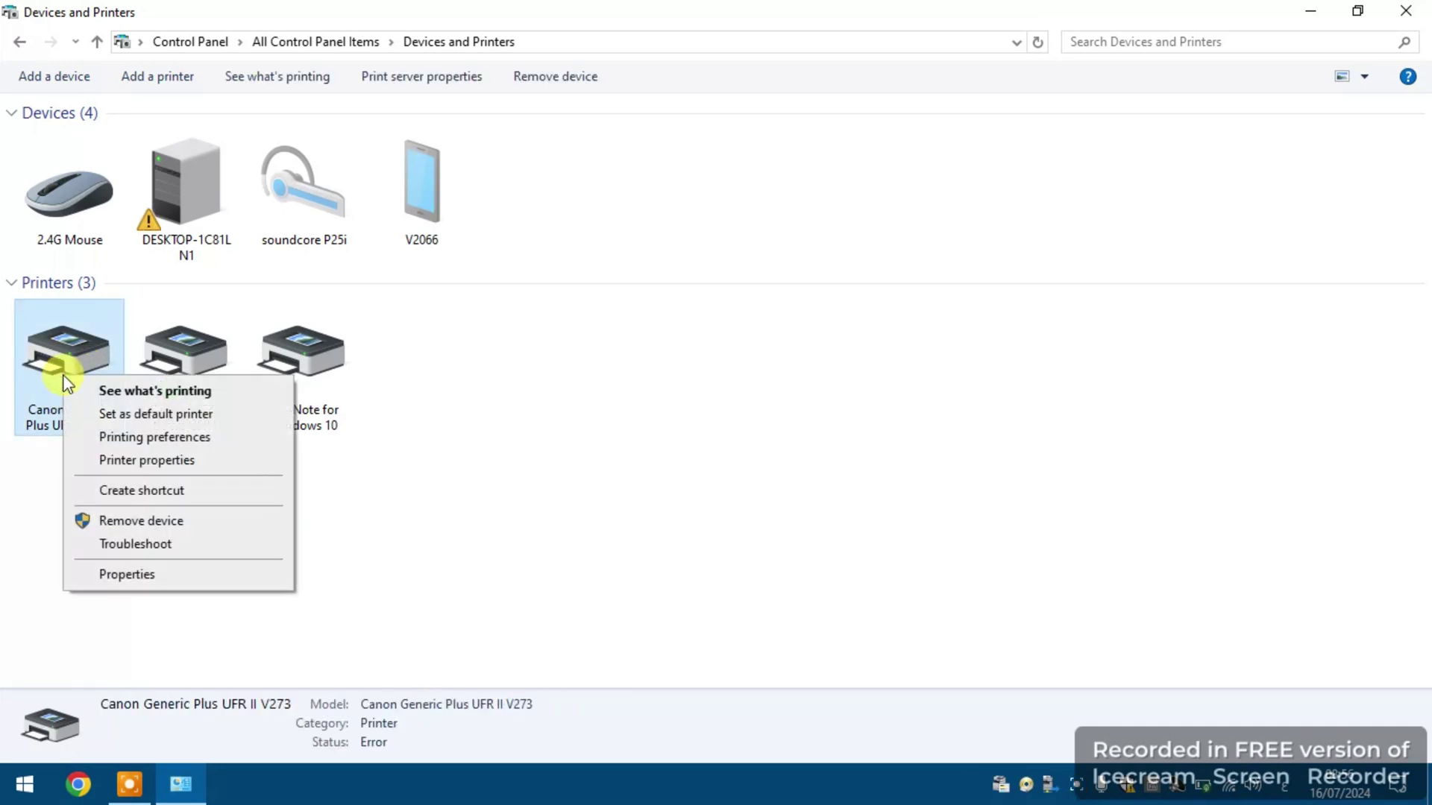
pyautogui.click(128, 461)
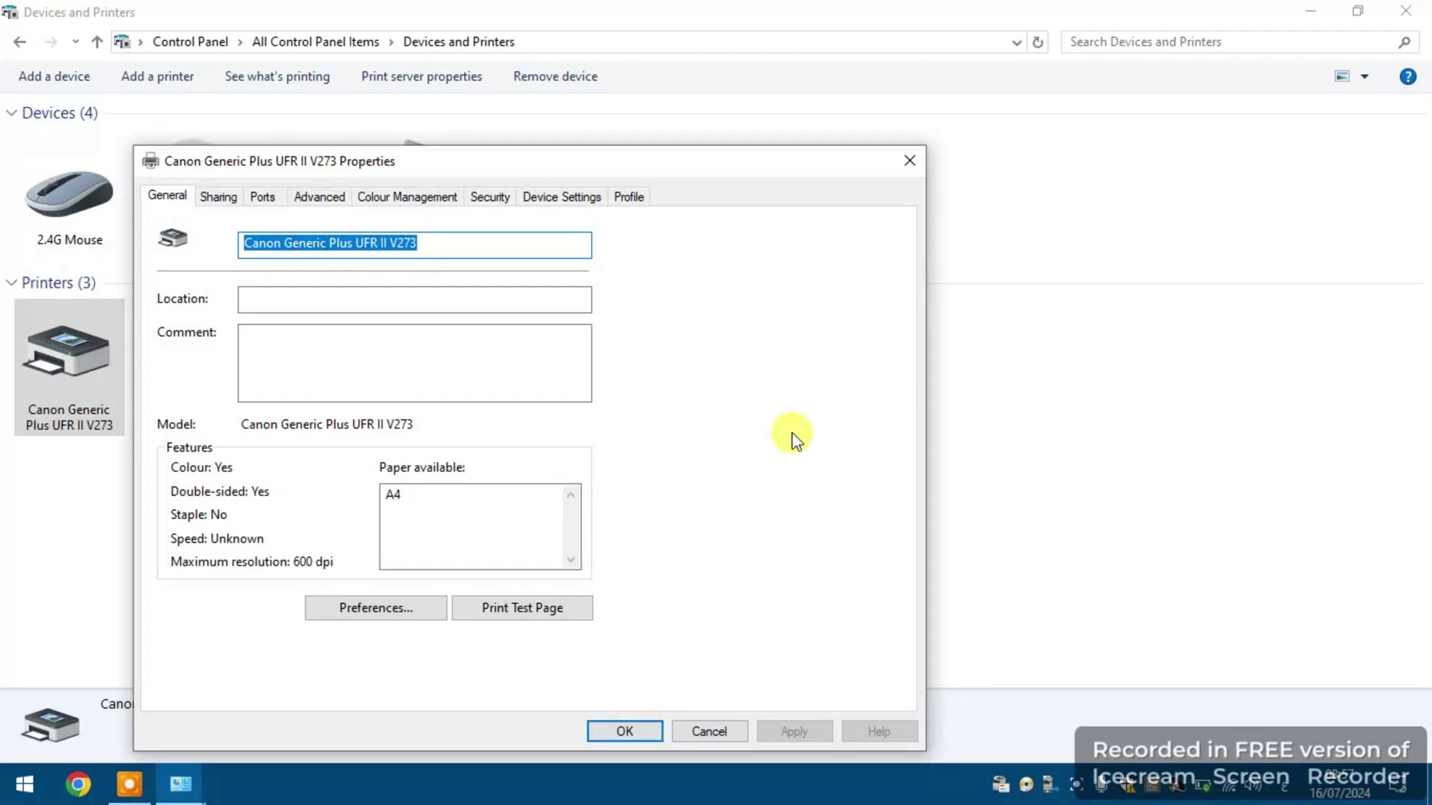
pyautogui.click(262, 196)
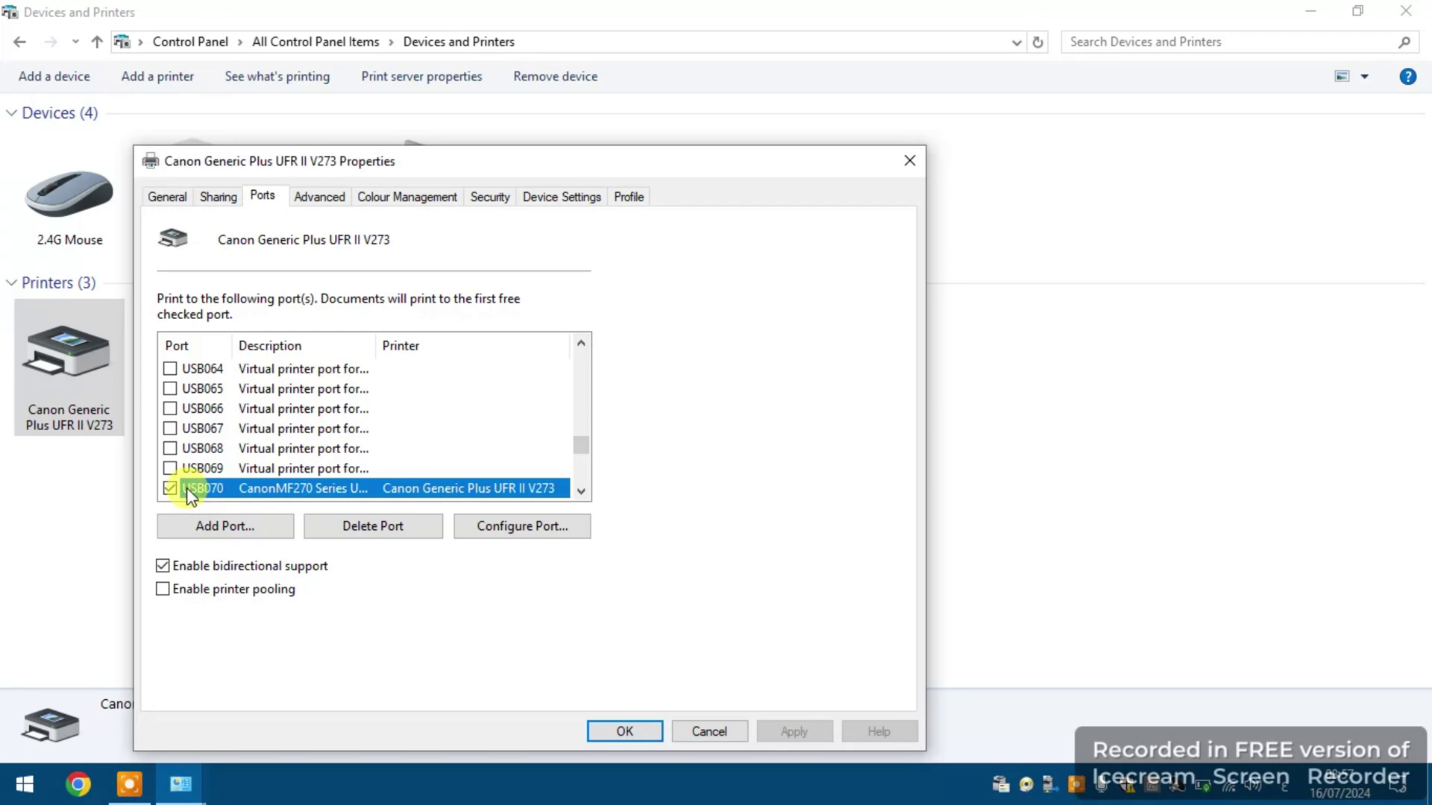
# Rename the Canon Generic Plus UFR II V273 printer as "من خلال الكابل usb" and save its properties.
pyautogui.click(167, 199)
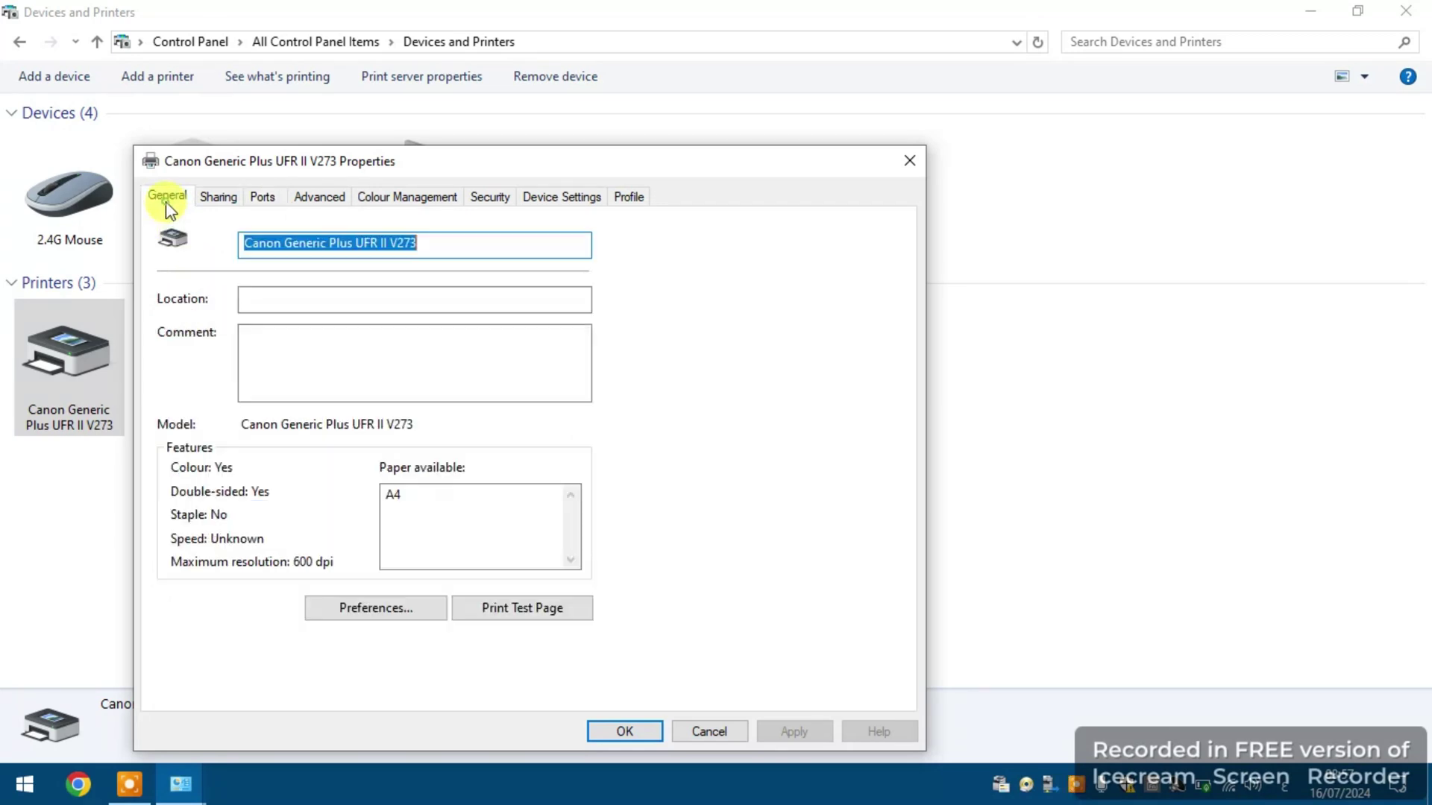
pyautogui.press('BackSpace')
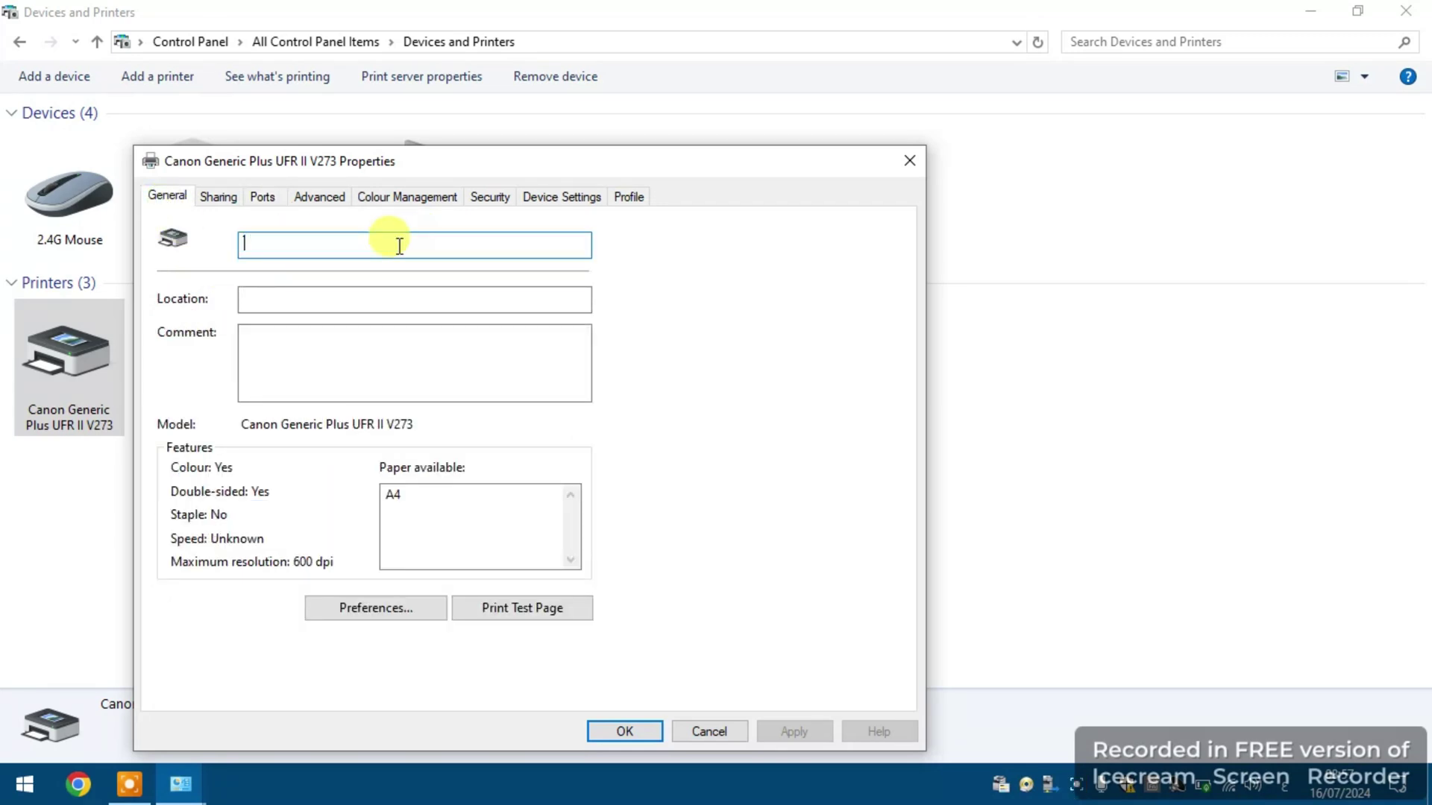
pyautogui.write('من خلال الكابل usb')
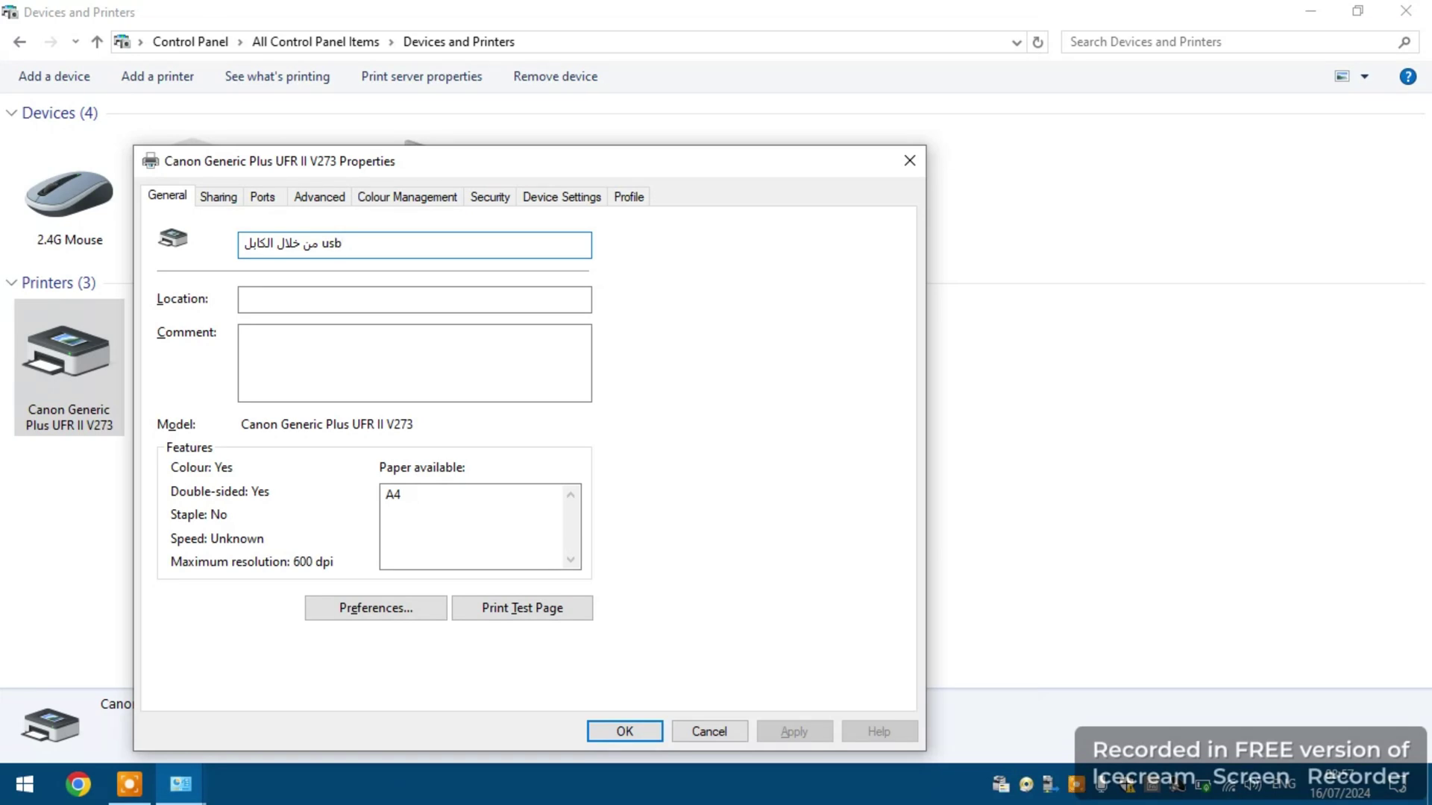
pyautogui.click(629, 732)
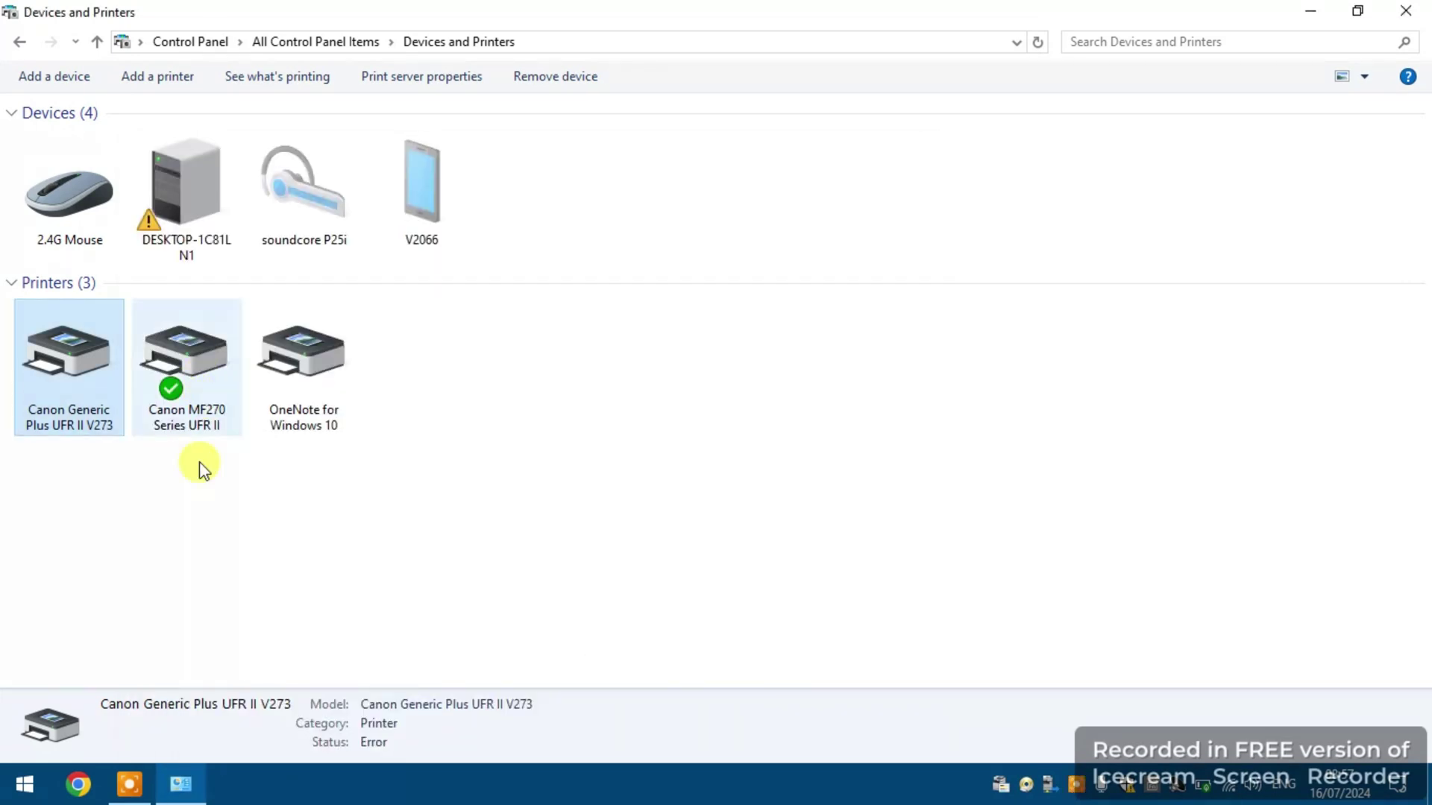
# Rename the Canon MF270 Series UFR II printer as "خلال الراوتر" in its printer properties.
pyautogui.rightClick(194, 372)
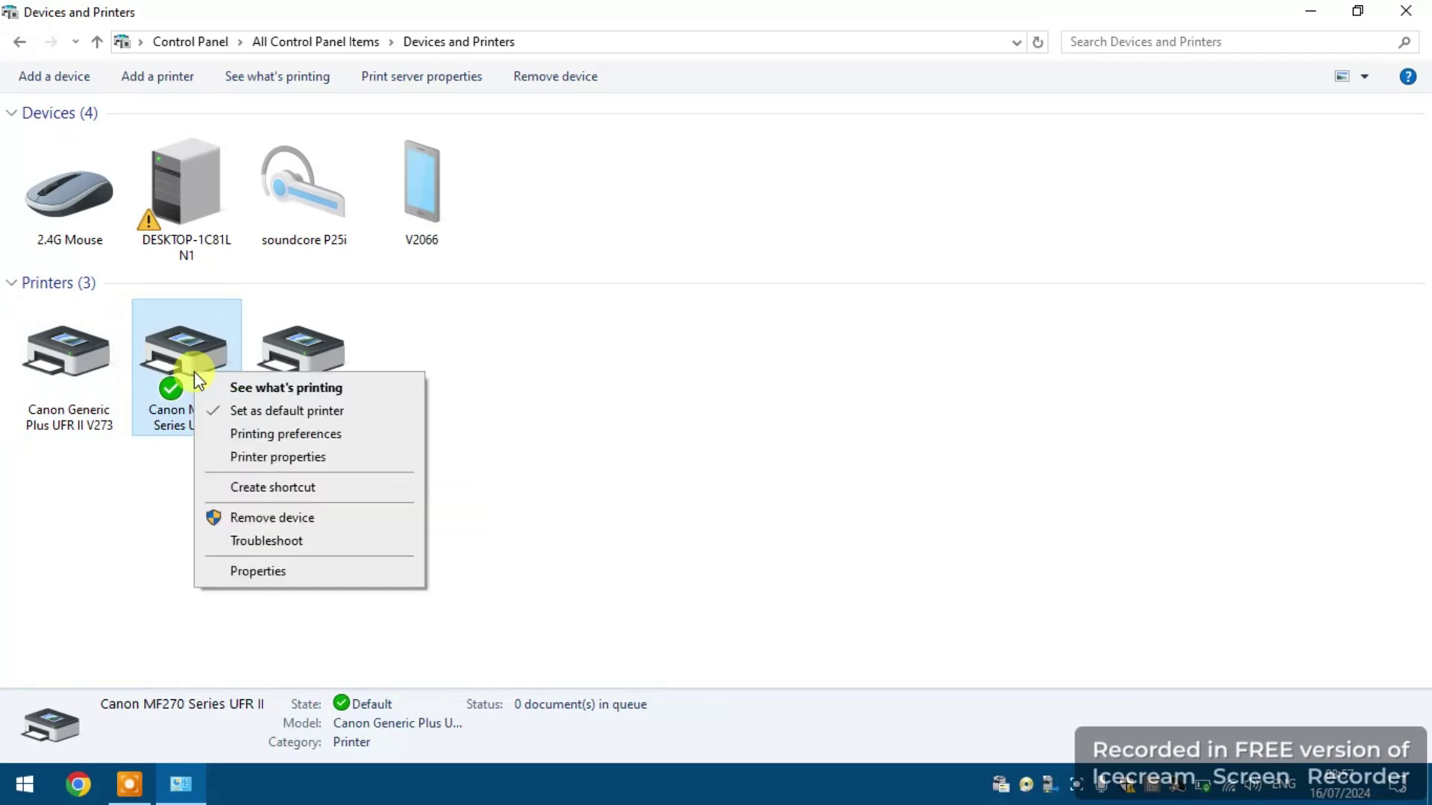
pyautogui.click(247, 458)
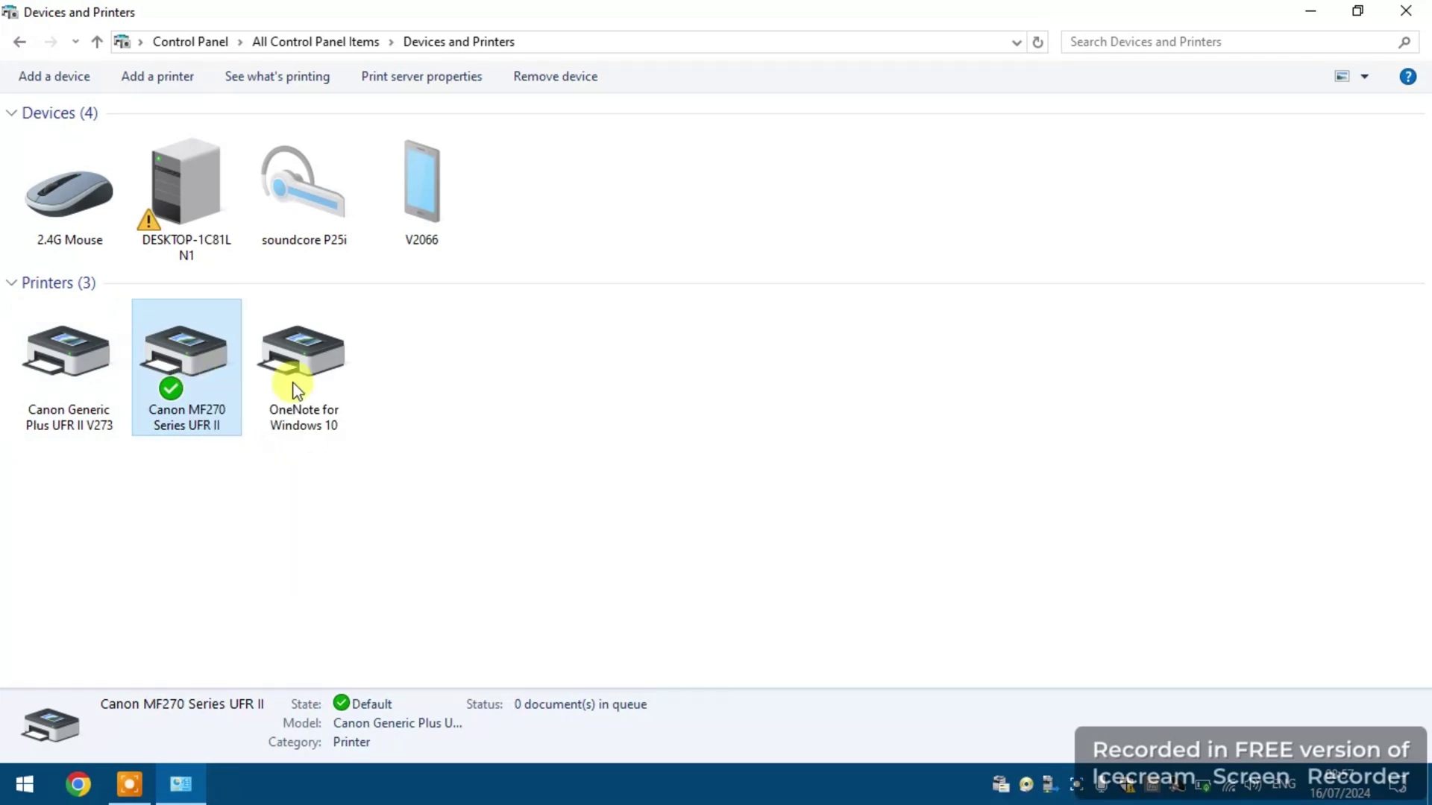
pyautogui.press('BackSpace')
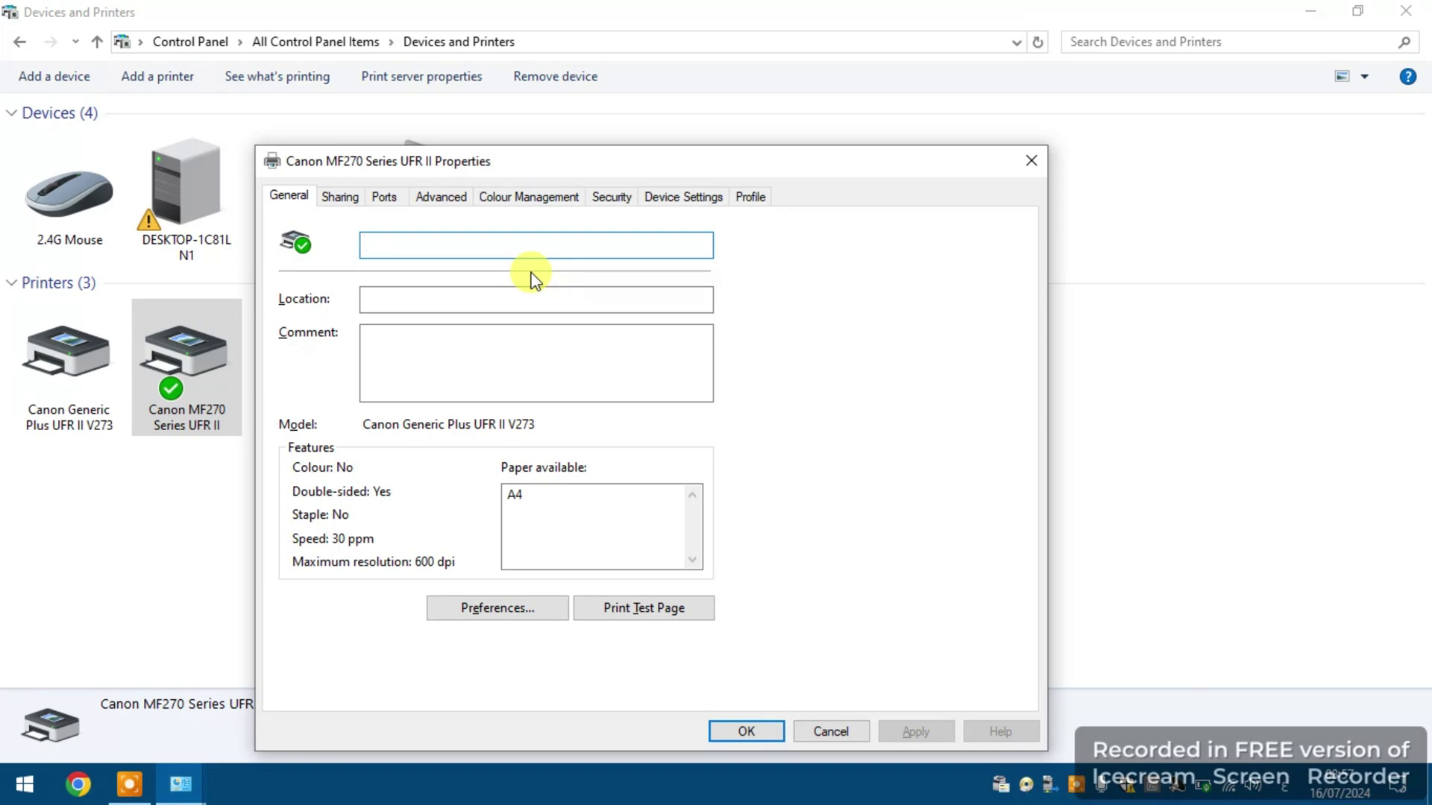
pyautogui.write('خلال الراوتر')
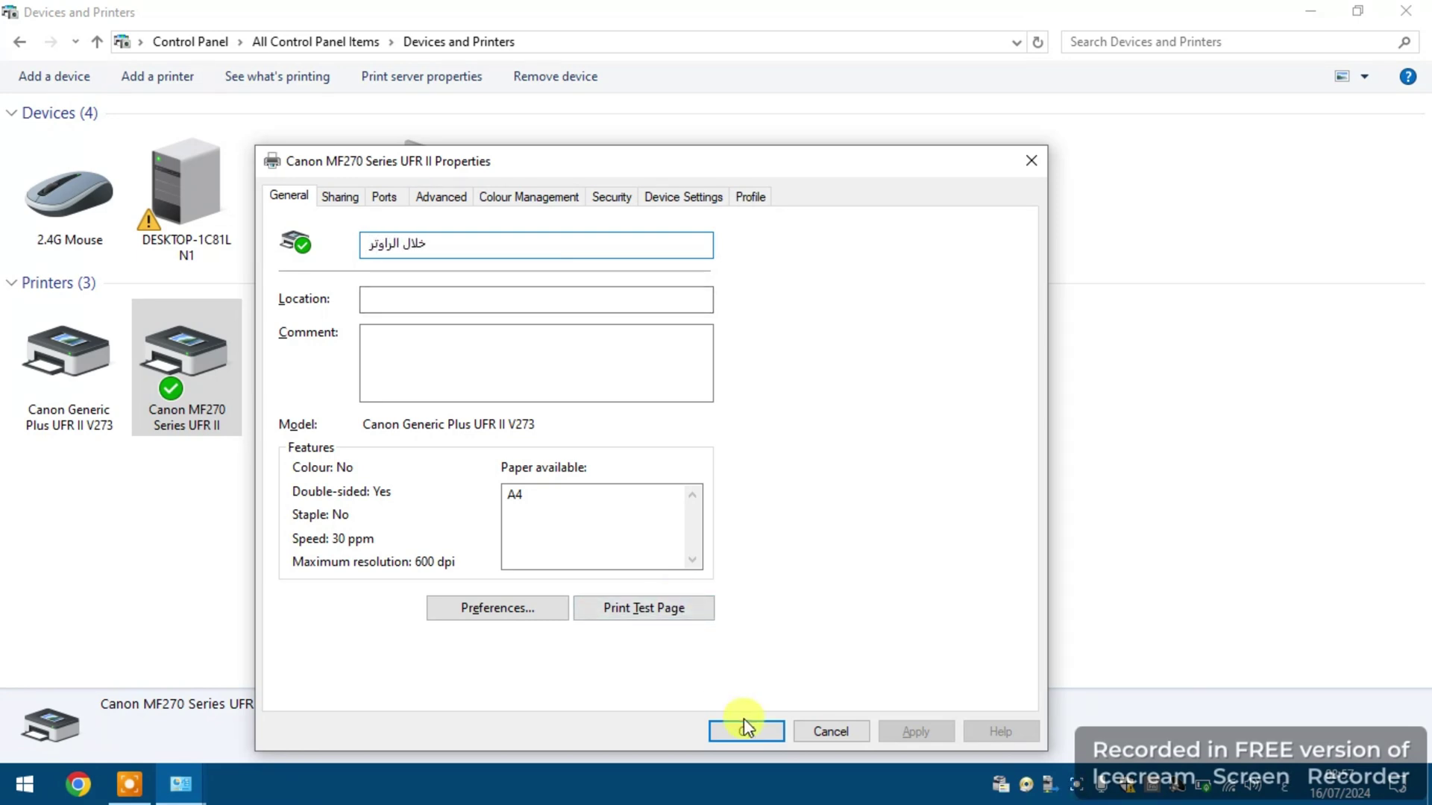
pyautogui.click(746, 730)
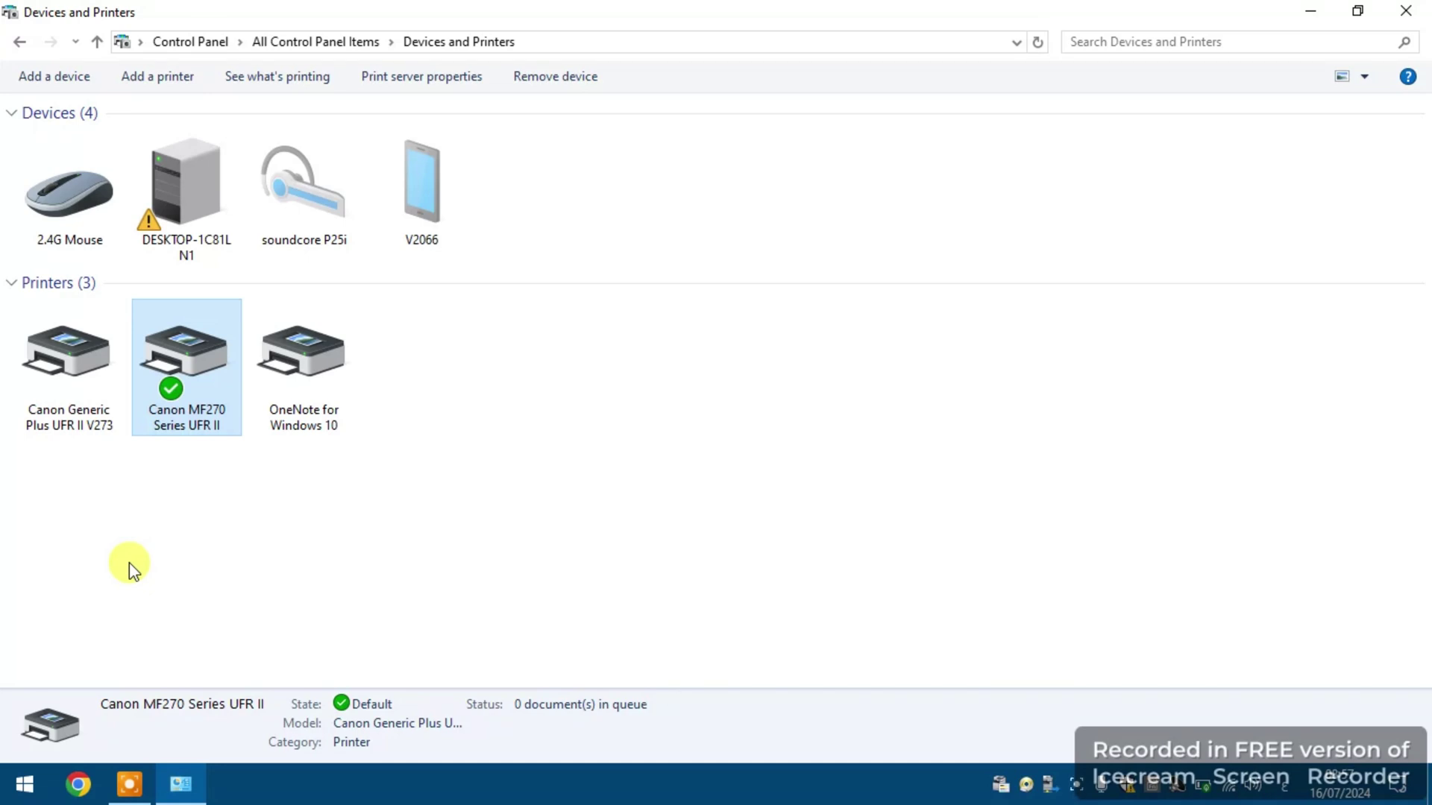
# In the printing preferences of the "خلال الراوتر" printer, apply an A4 output size and 1-sided printing.
pyautogui.click(298, 608)
pyautogui.click(70, 374)
pyautogui.rightClick(75, 371)
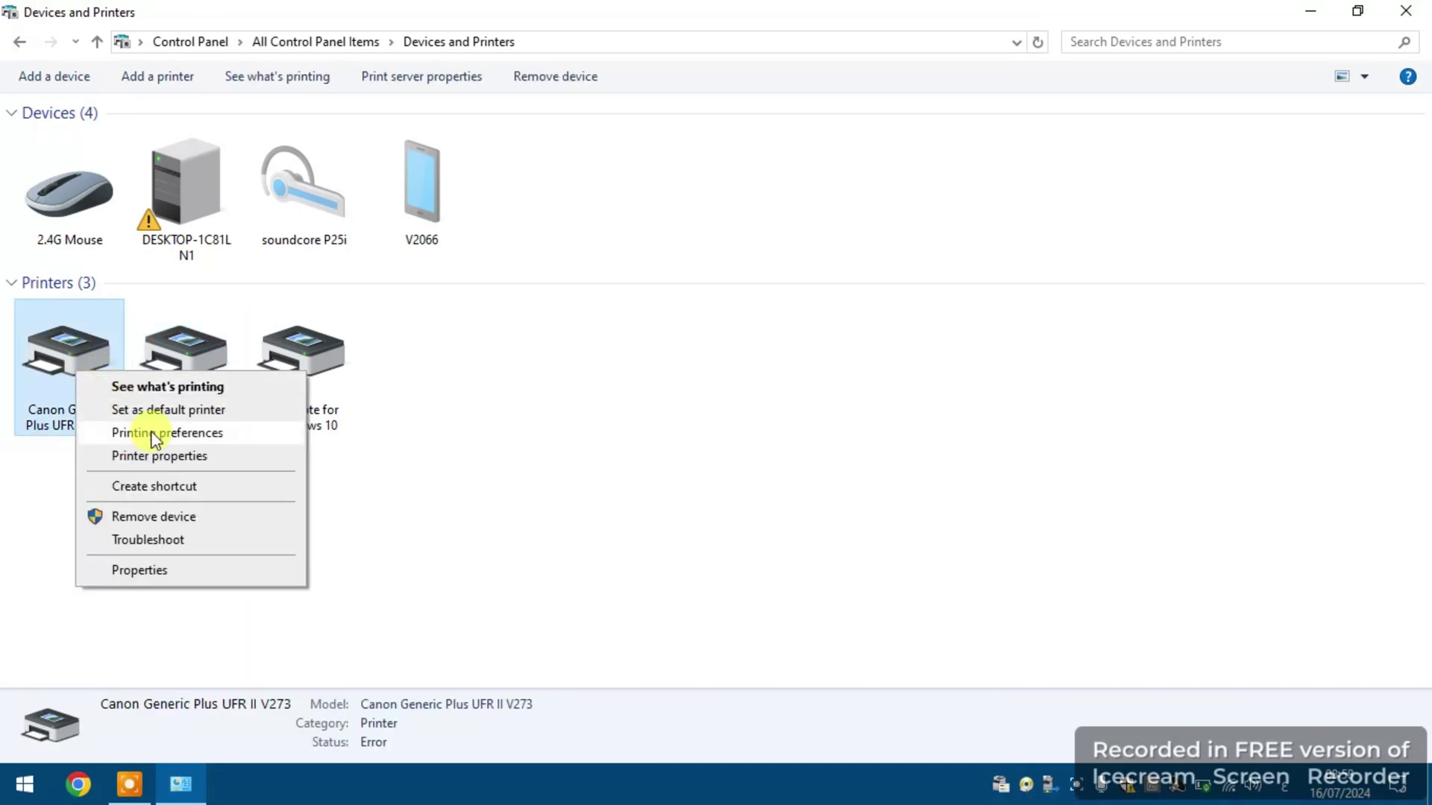
pyautogui.click(154, 434)
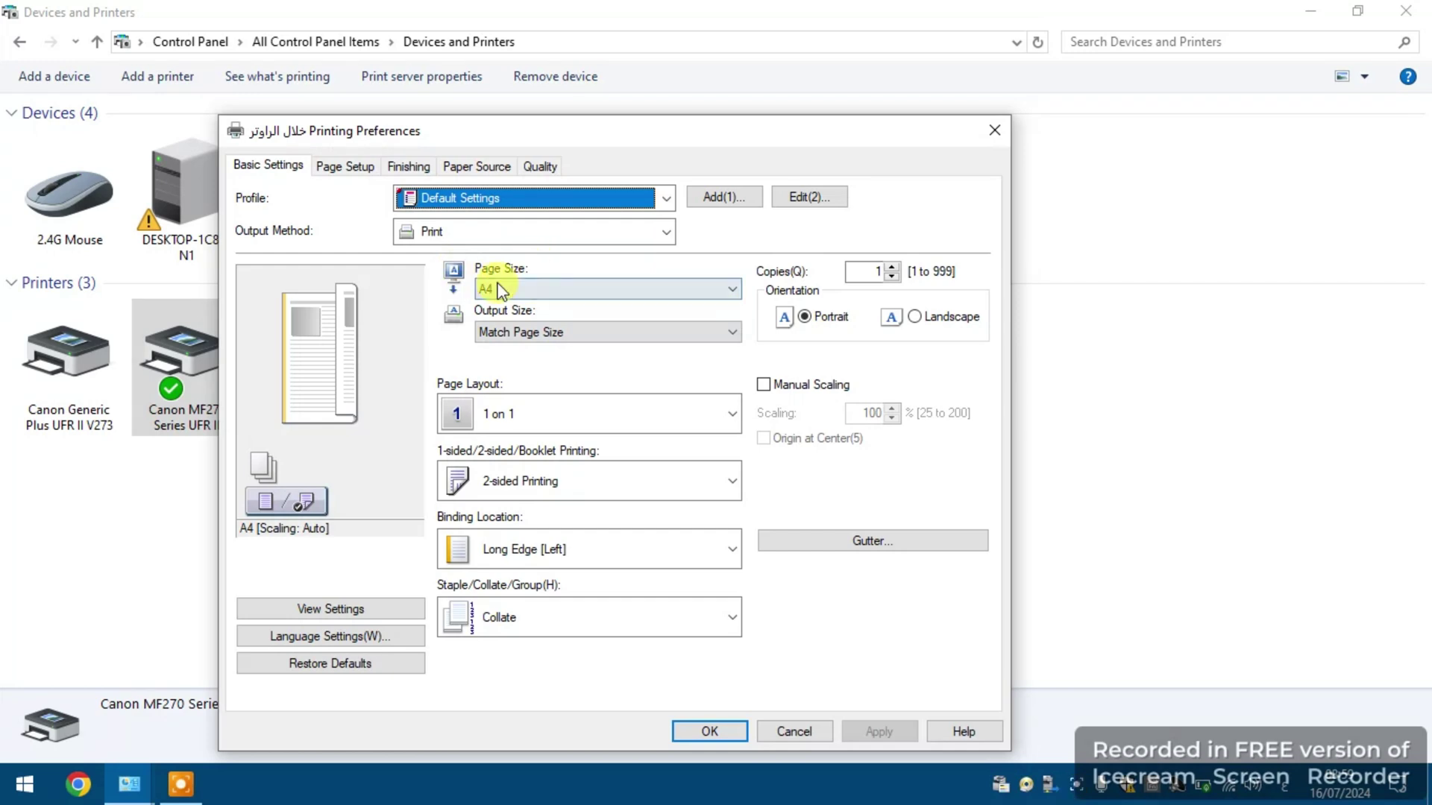
pyautogui.click(534, 332)
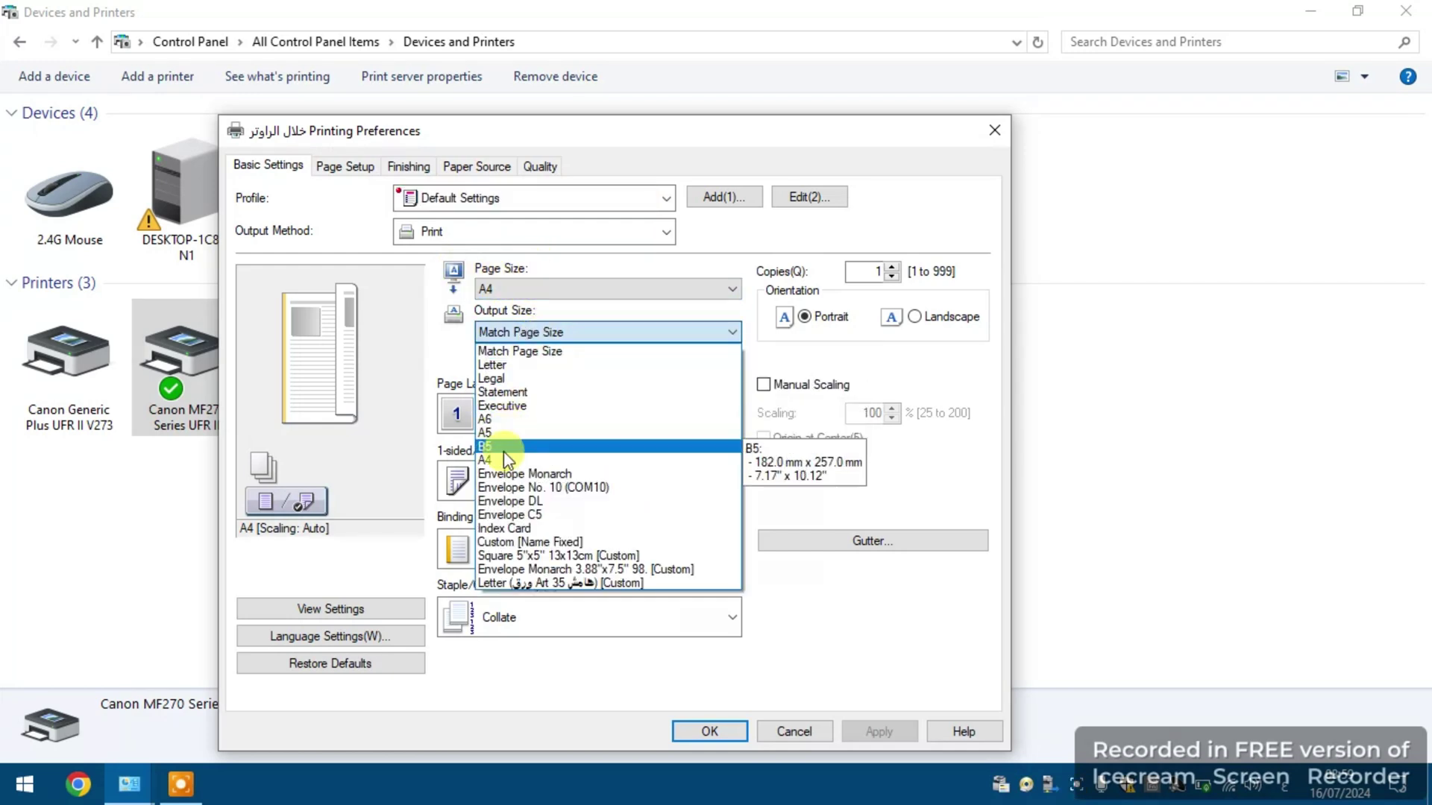
pyautogui.click(504, 463)
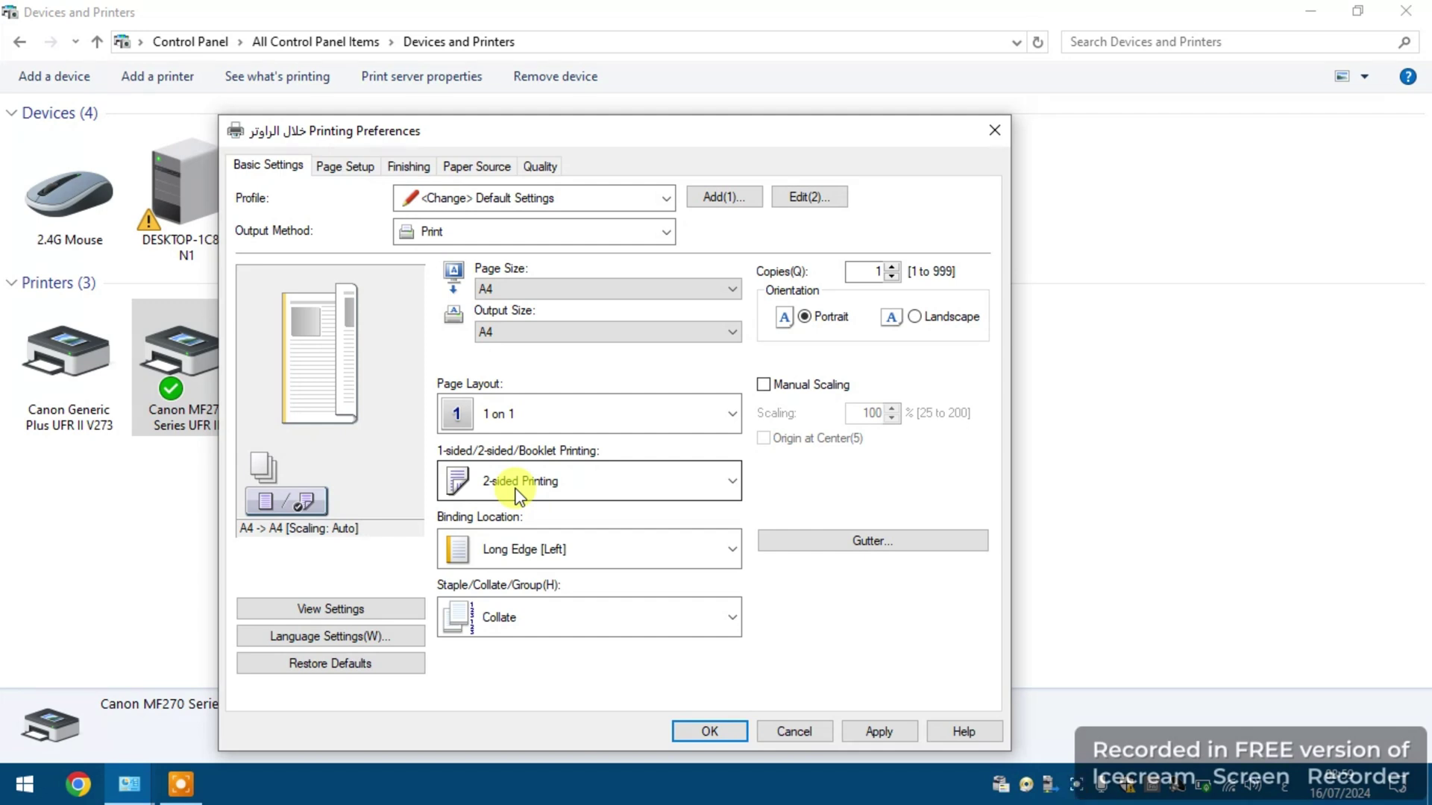
pyautogui.click(520, 496)
pyautogui.click(486, 522)
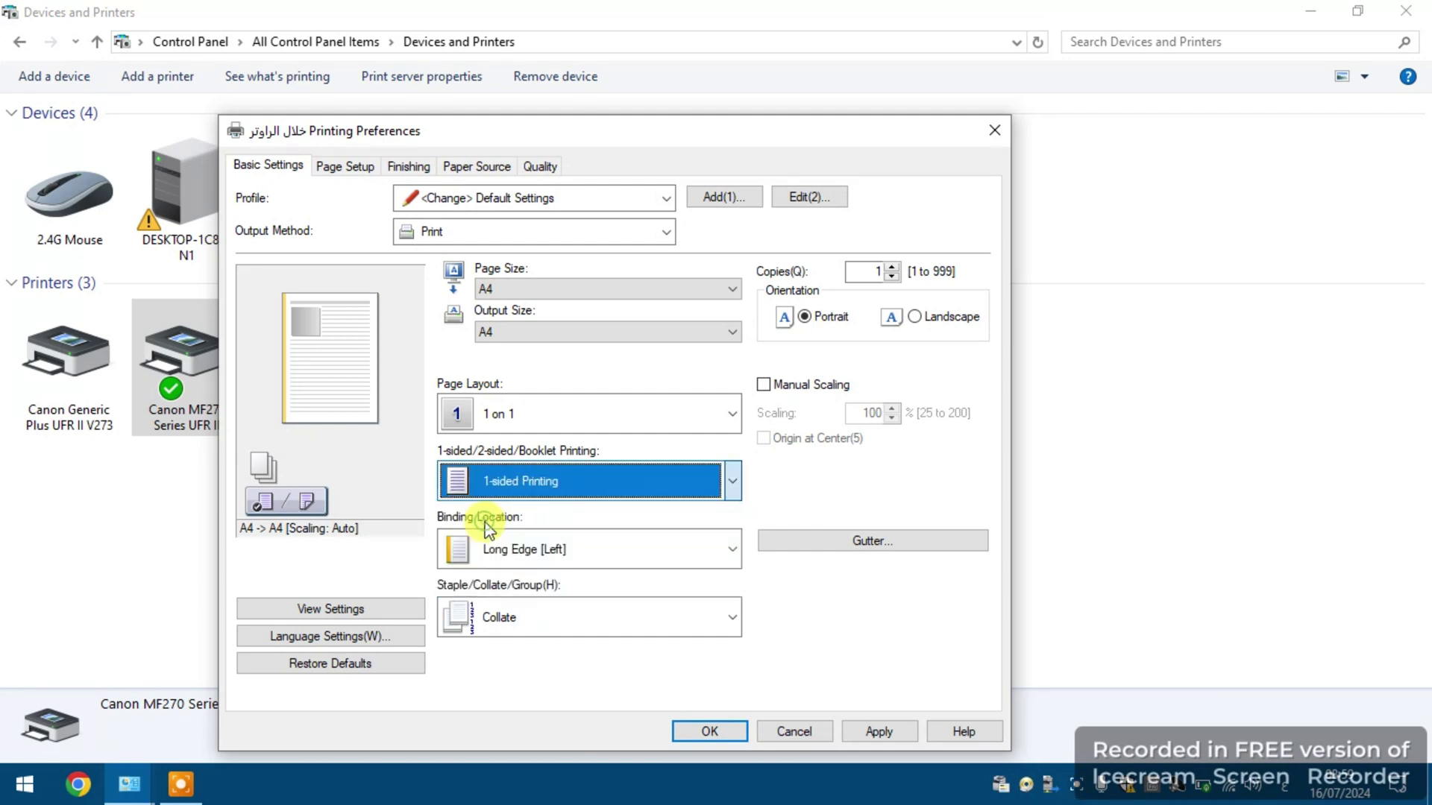
pyautogui.click(867, 730)
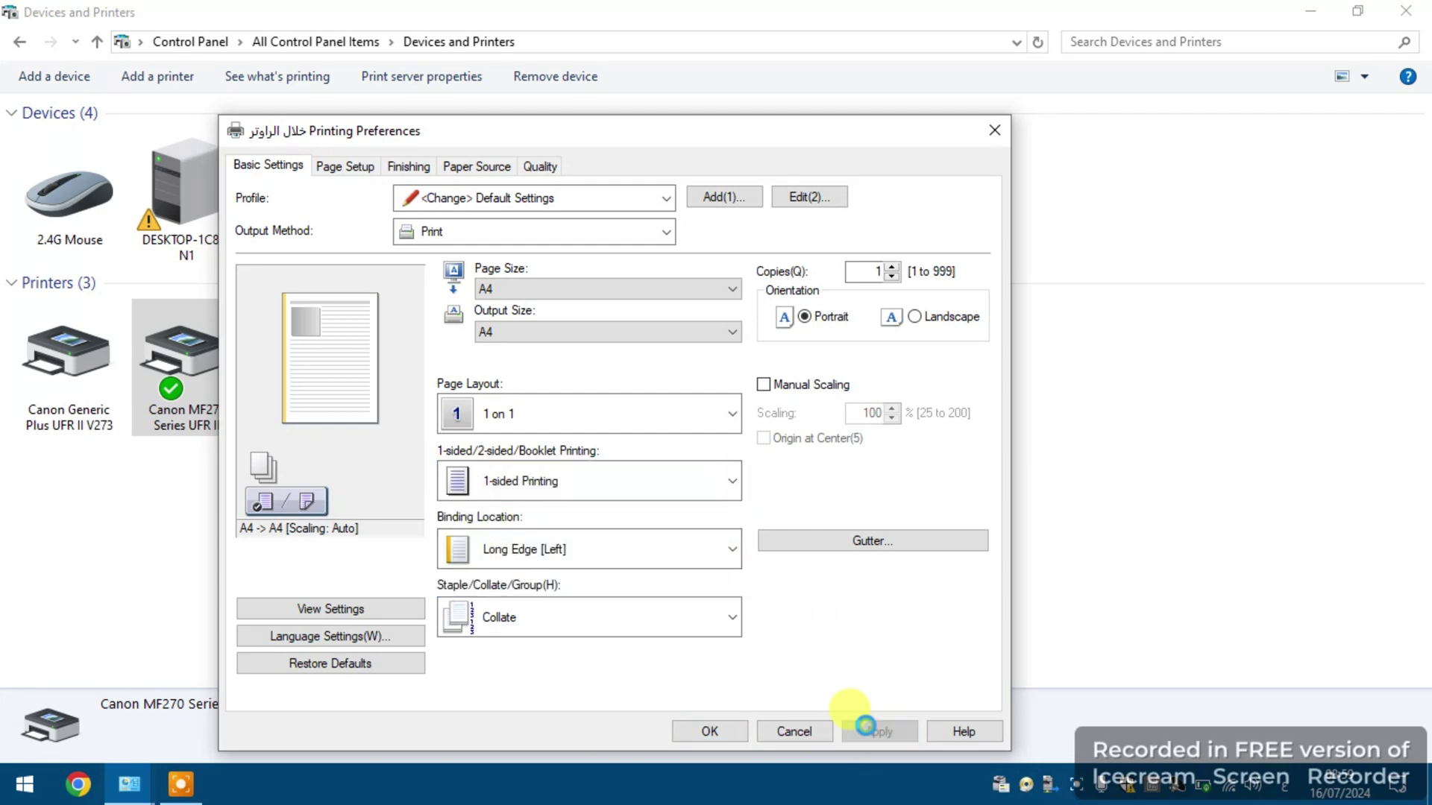
# Set the paper source to Drawer 1, apply it and close the printing preferences.
pyautogui.click(479, 170)
pyautogui.click(705, 354)
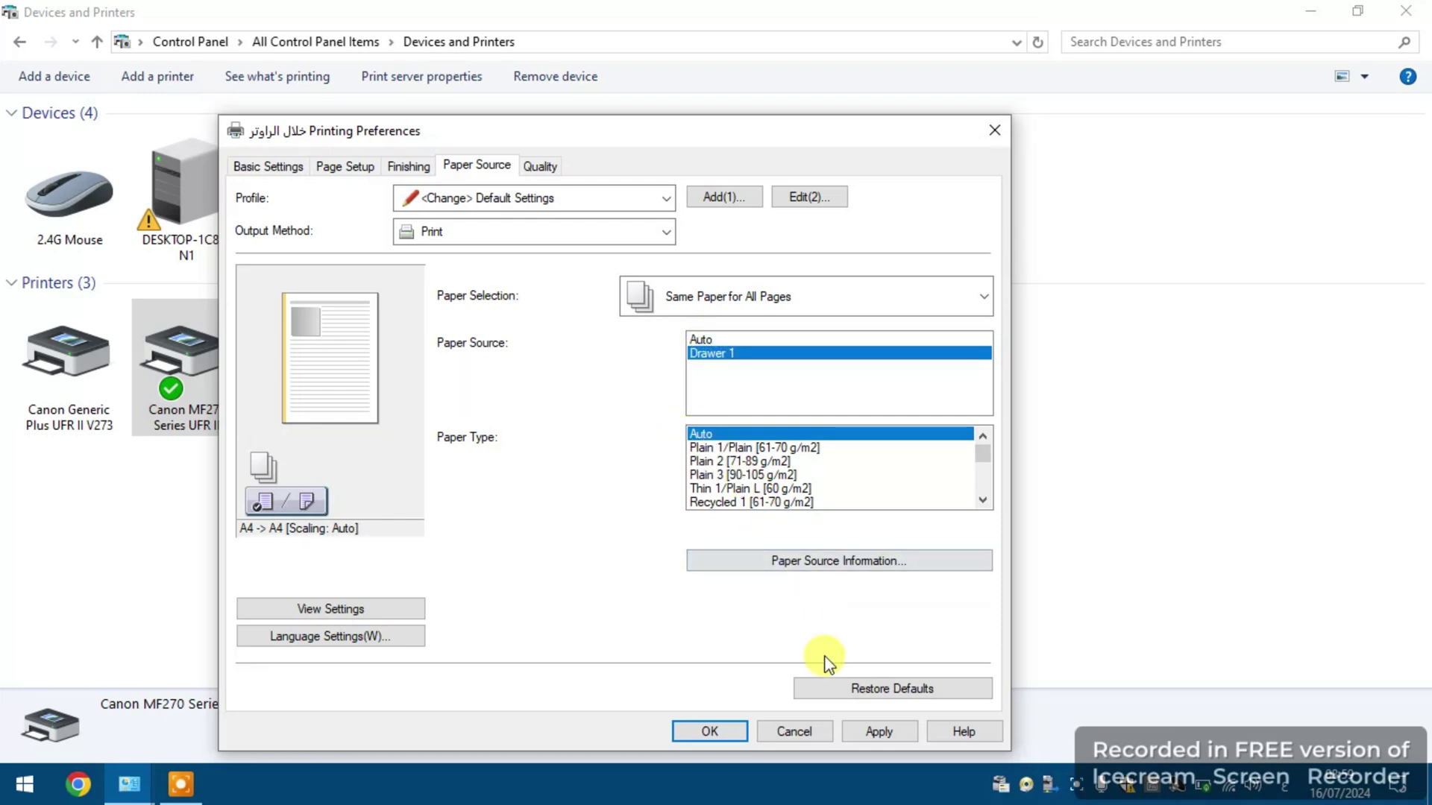
pyautogui.click(876, 731)
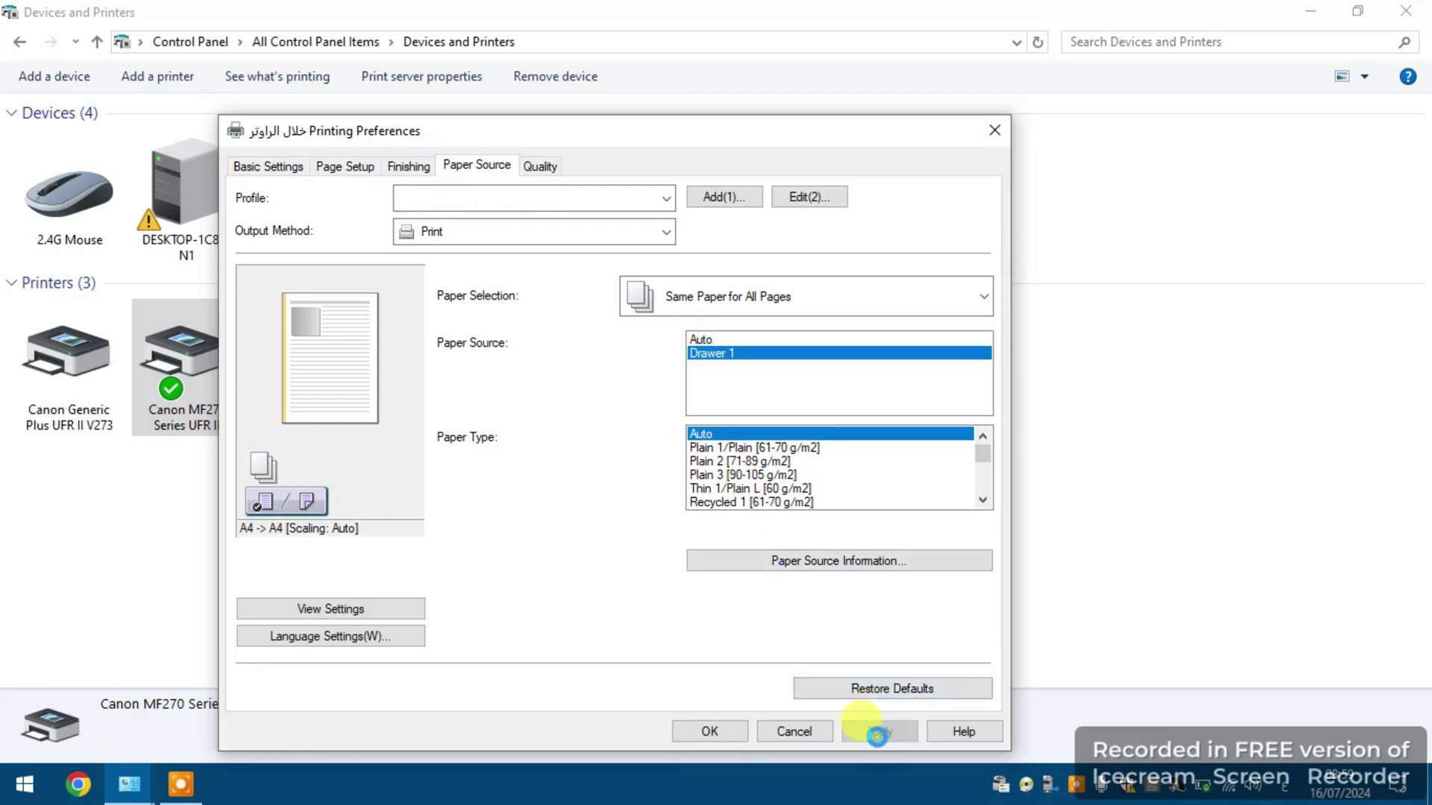
pyautogui.click(712, 732)
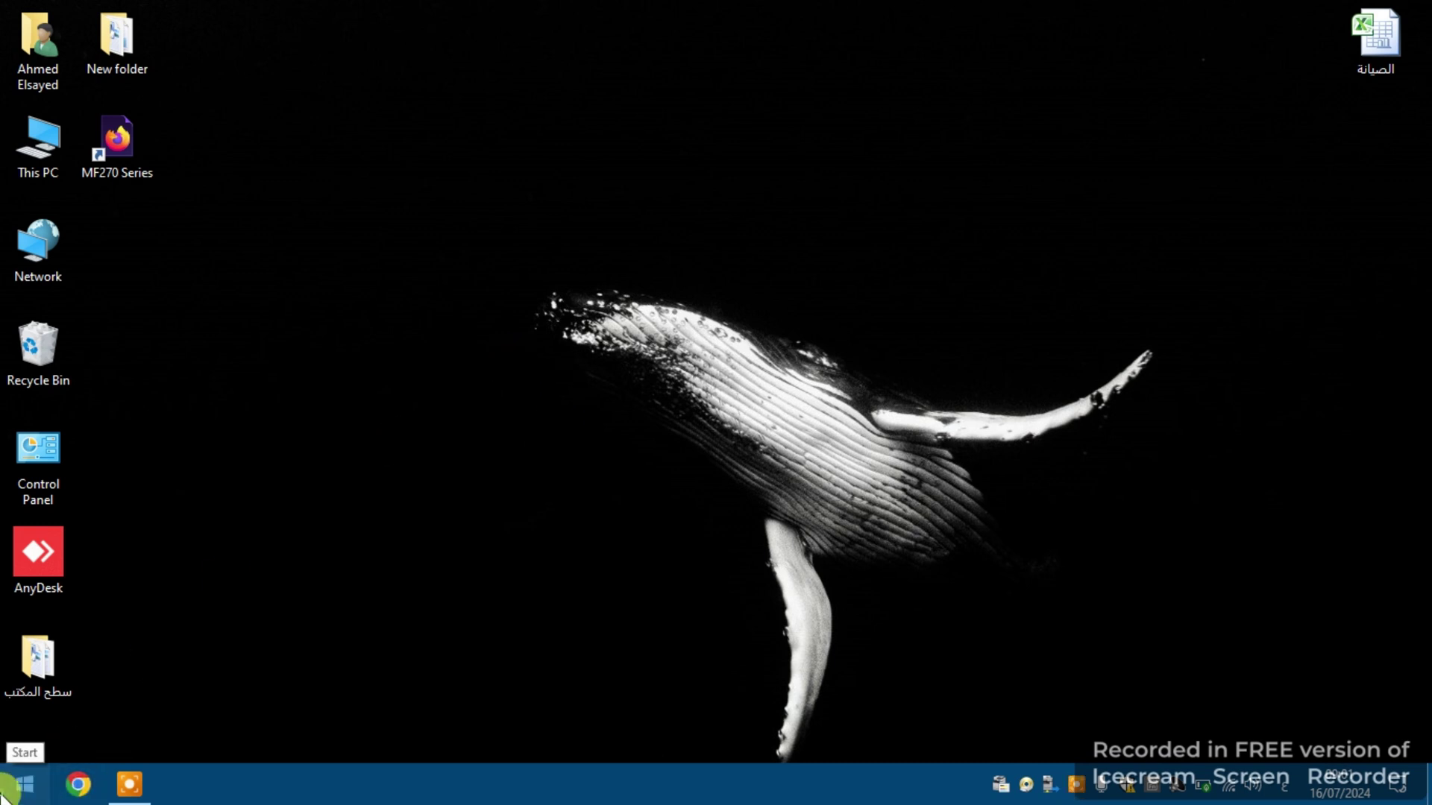
# Add a desktop shortcut for MF Scan Utility from the installed Canon programs and launch the utility.
pyautogui.click(8, 786)
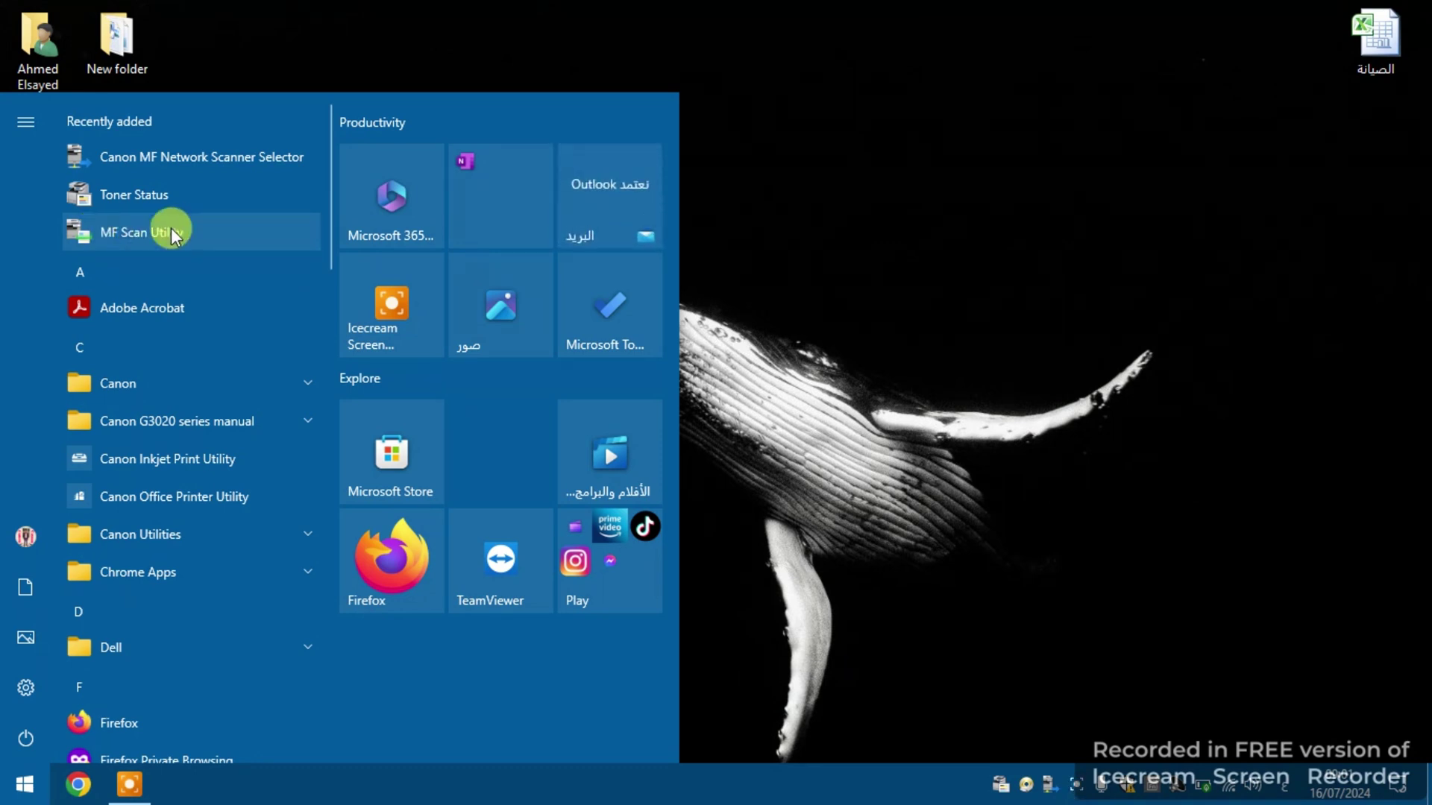
pyautogui.click(143, 391)
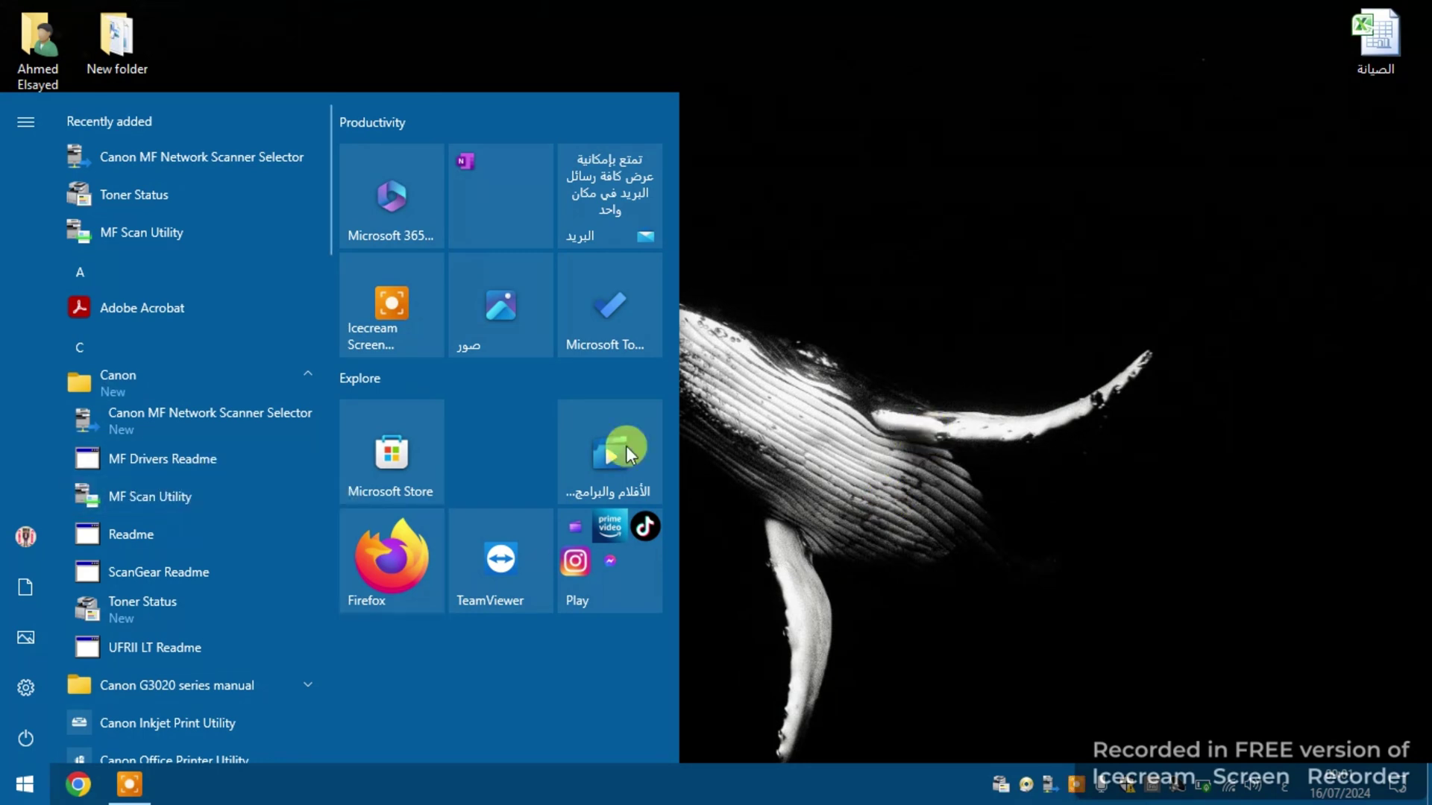
pyautogui.moveTo(625, 446); pyautogui.dragTo(268, 281)
pyautogui.doubleClick(125, 242)
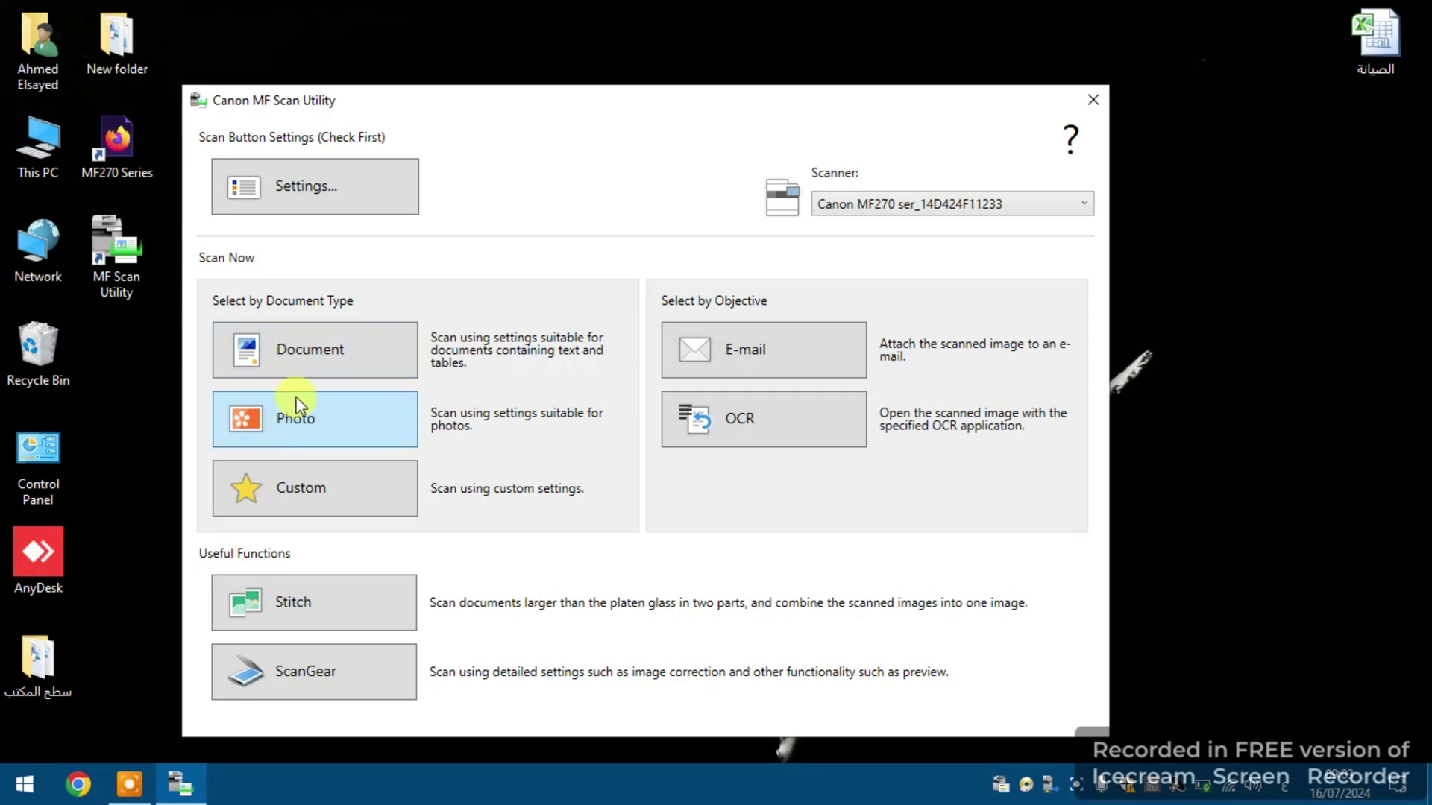
# Scan a page as a document, end the scan and close the 2024_07_16 folder after checking the IMG_0001 file.
pyautogui.click(299, 363)
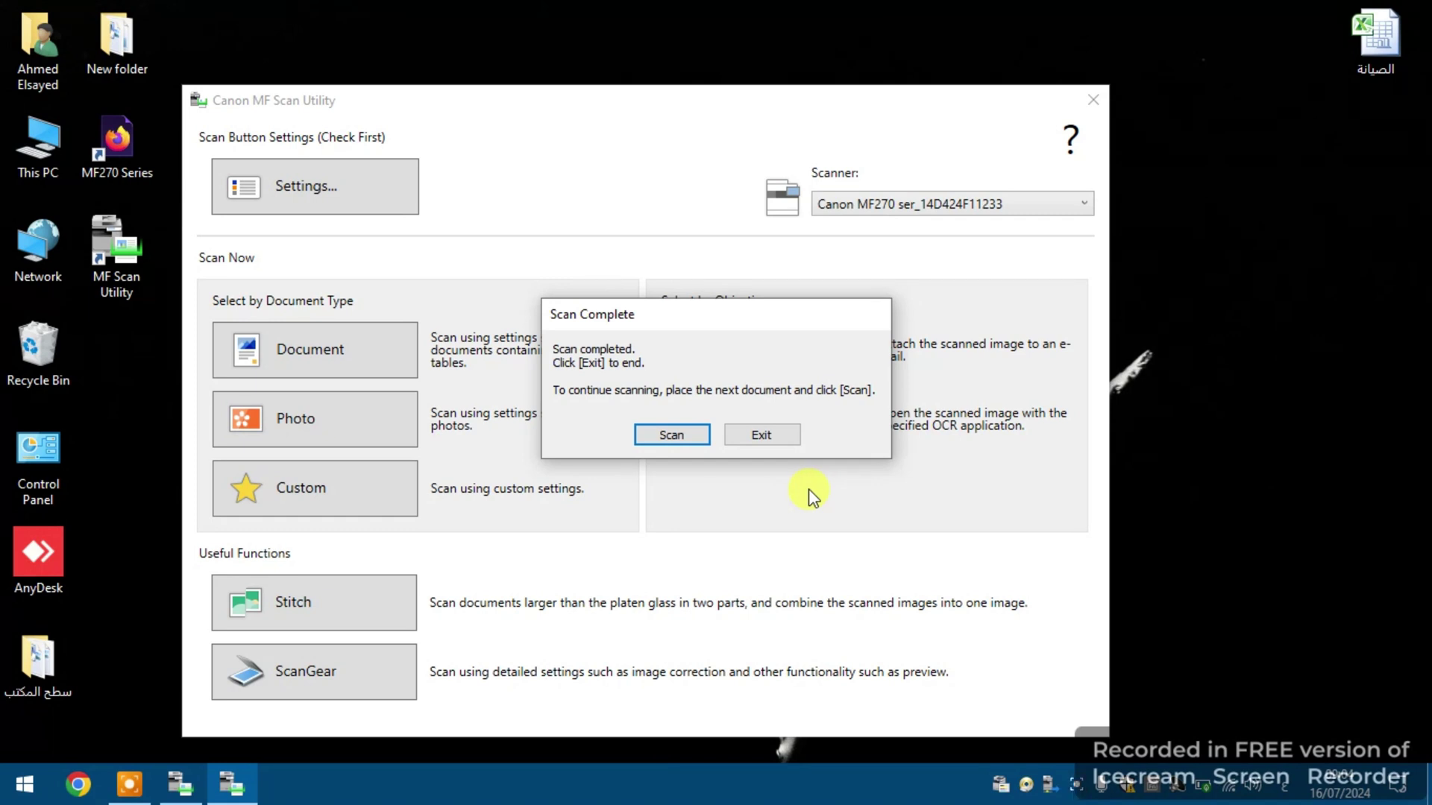
pyautogui.click(772, 437)
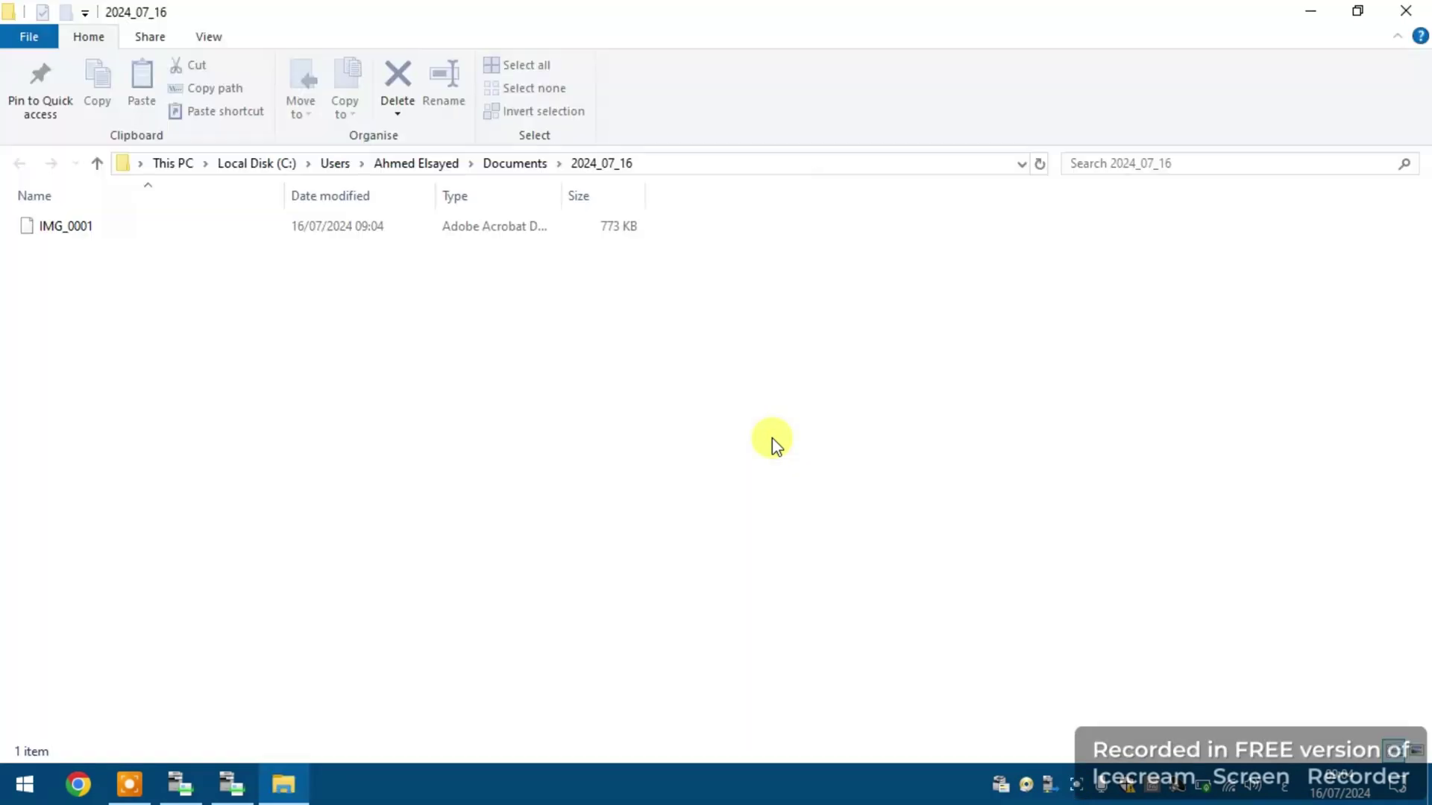
pyautogui.click(61, 231)
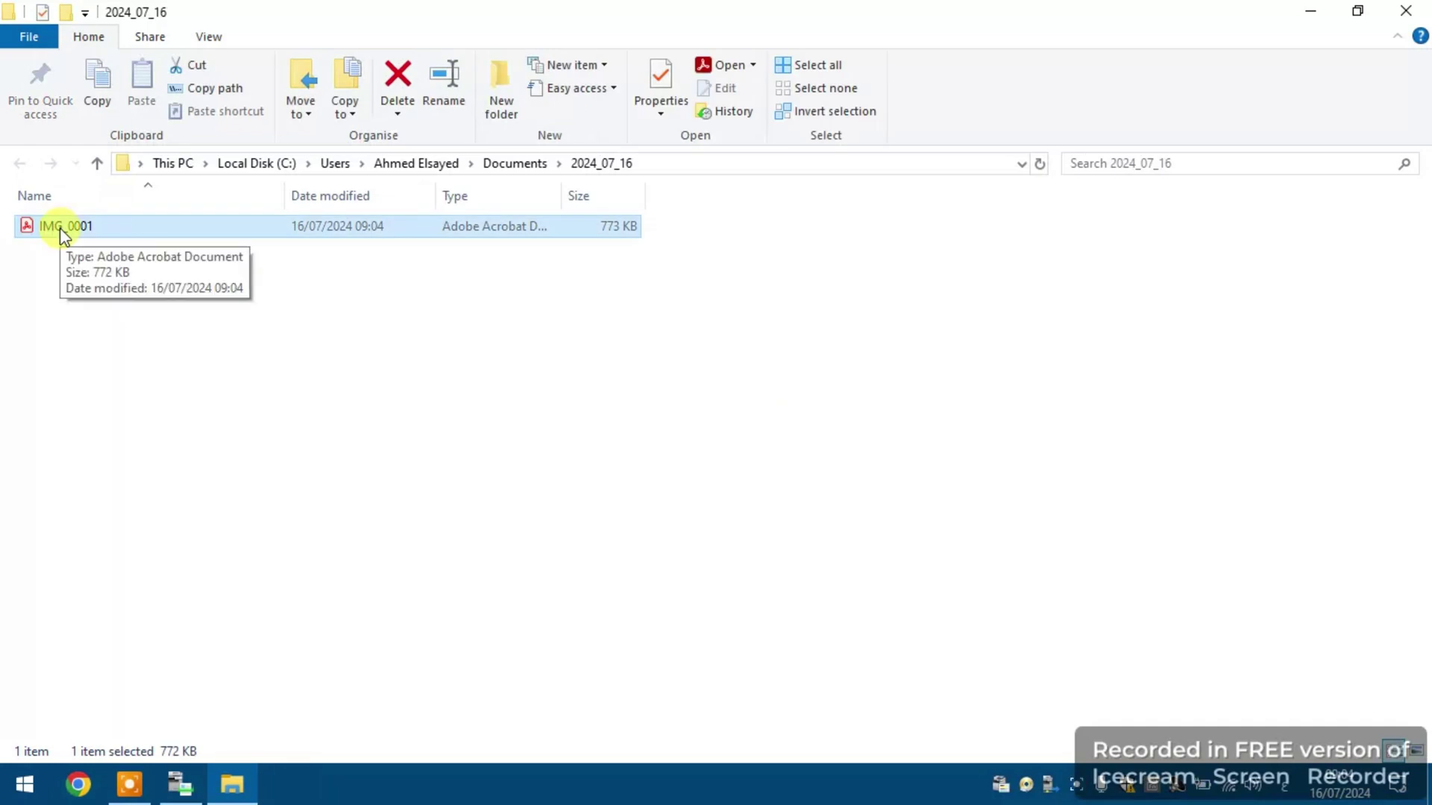
pyautogui.click(1406, 11)
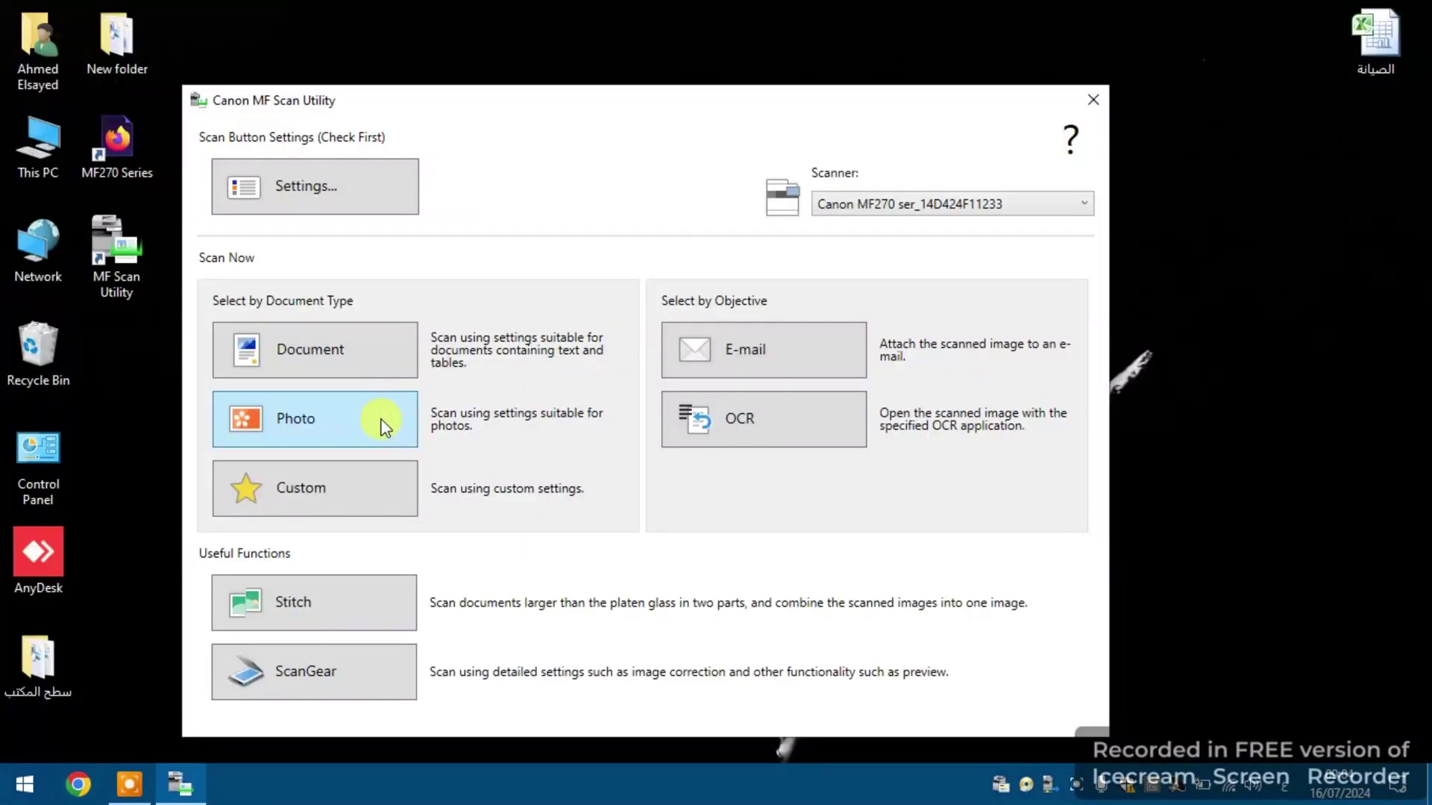
# Scan a page as a photo and open the resulting IMG_0002.jpg from the 2024_07_16 folder in Documents.
pyautogui.click(379, 419)
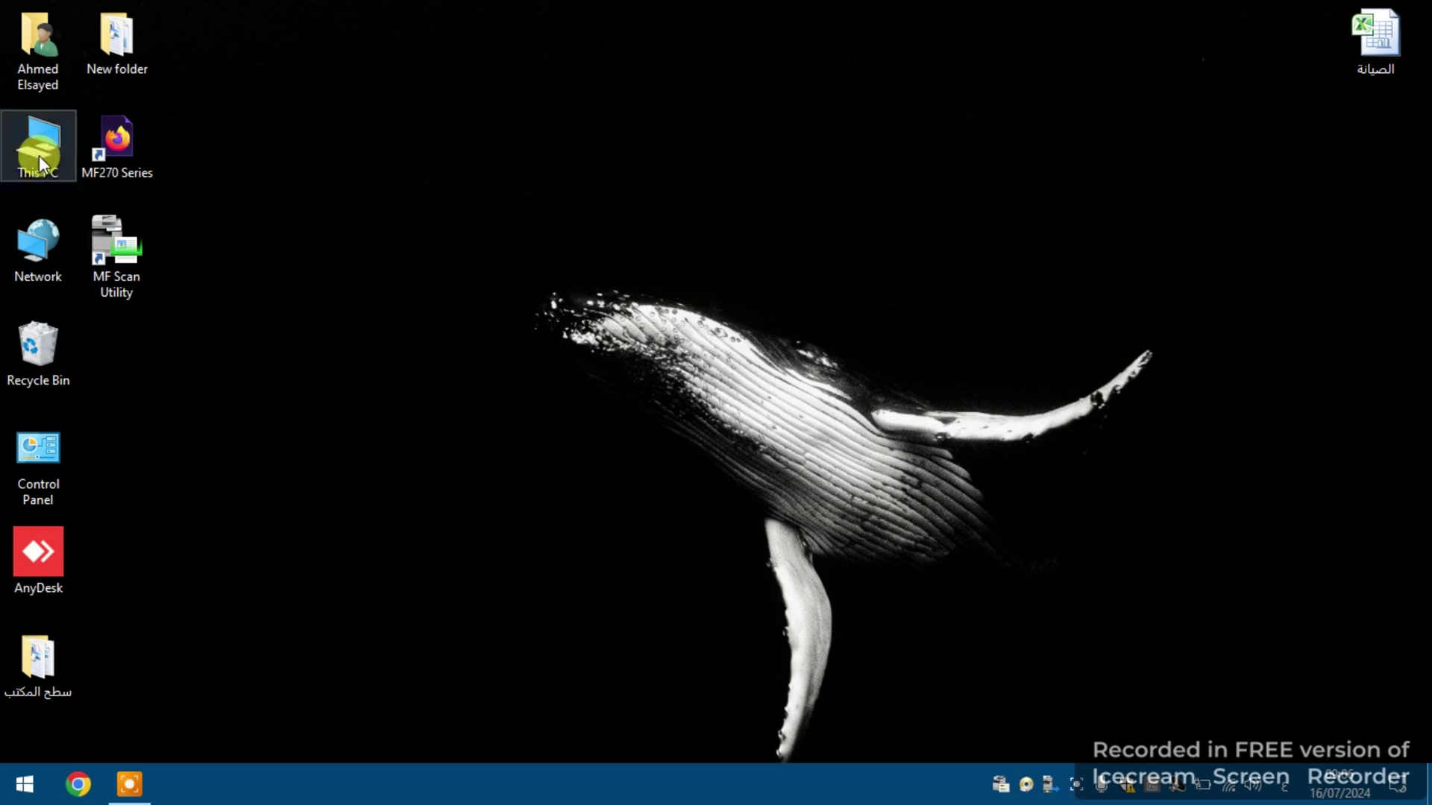
pyautogui.click(17, 155)
pyautogui.doubleClick(24, 153)
pyautogui.click(613, 255)
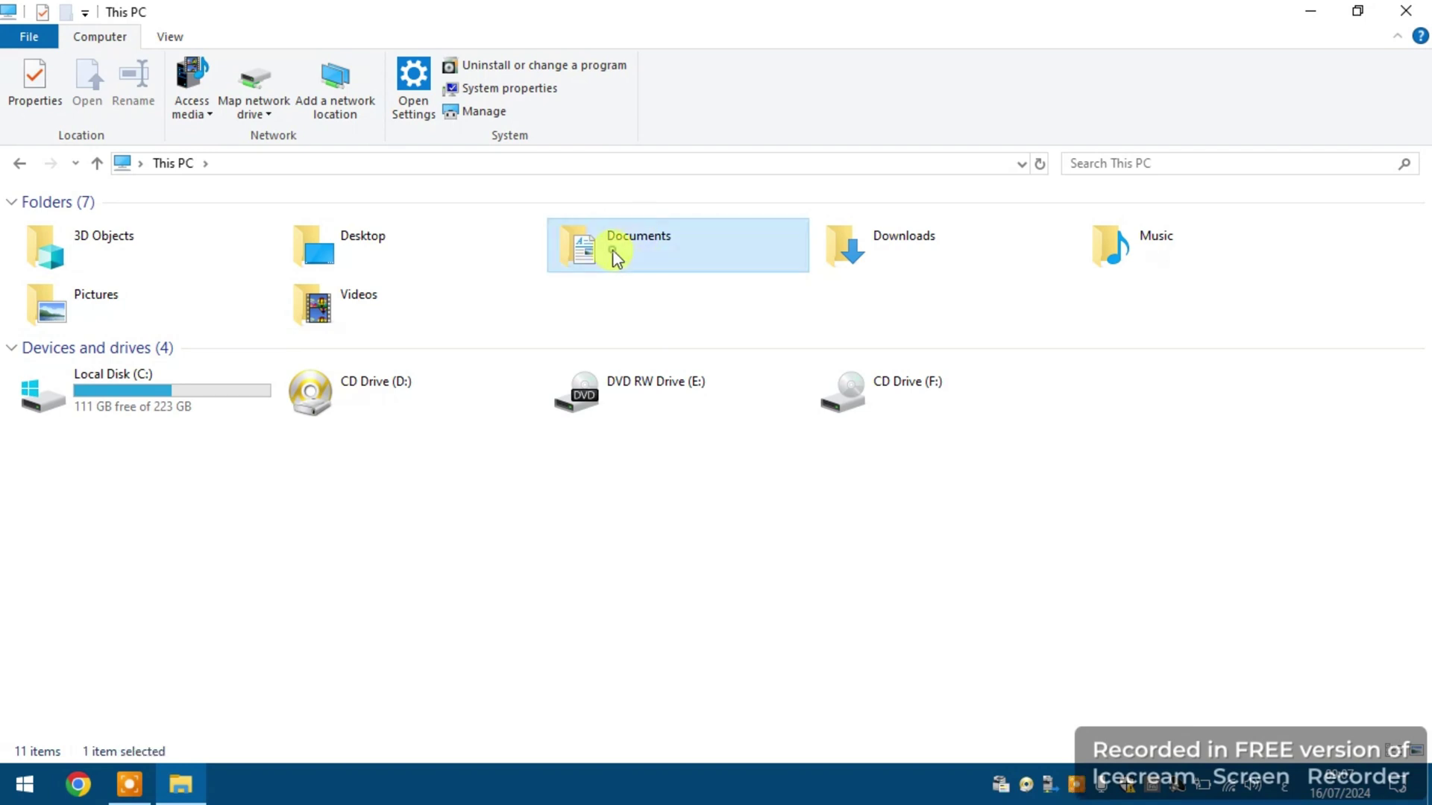
pyautogui.doubleClick(613, 256)
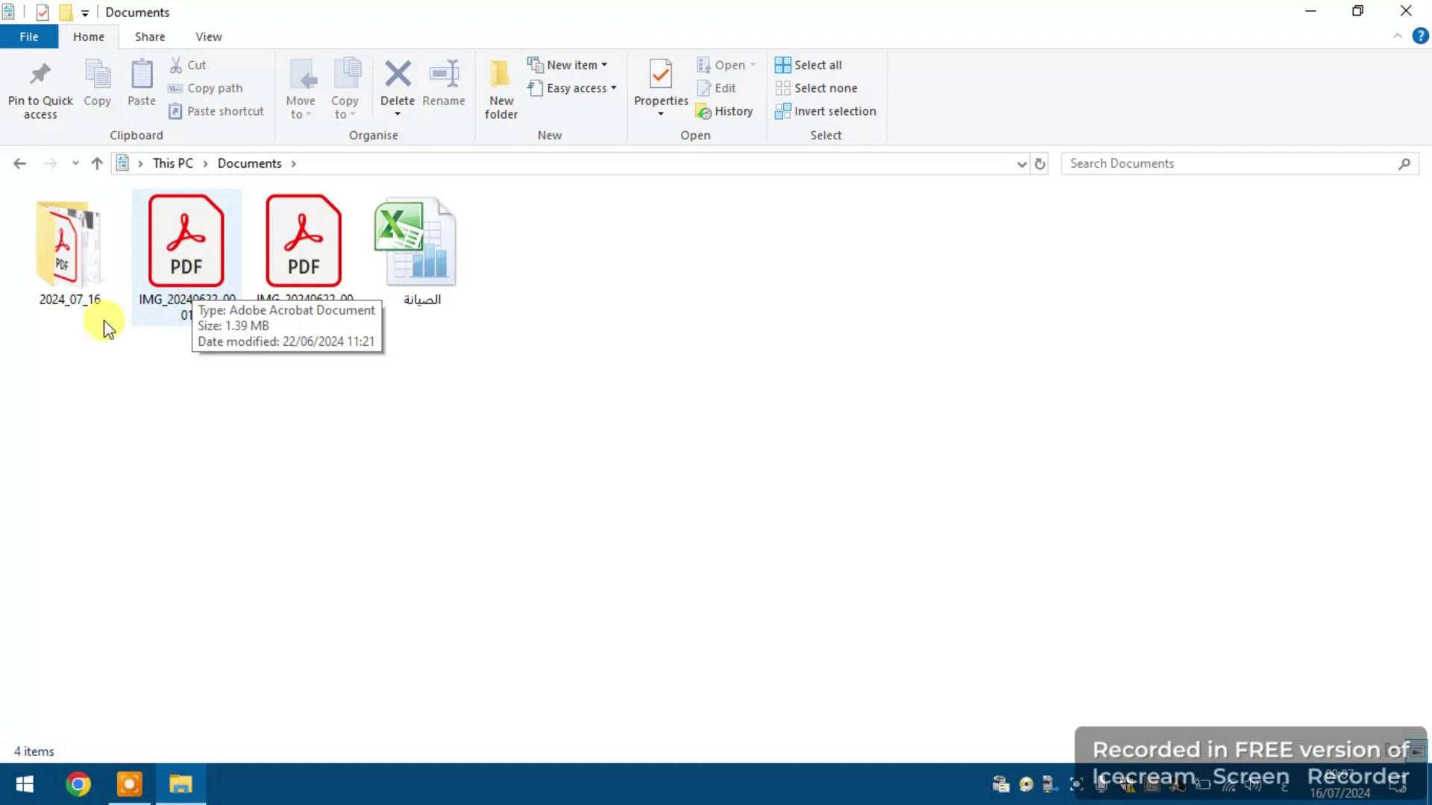
pyautogui.doubleClick(52, 279)
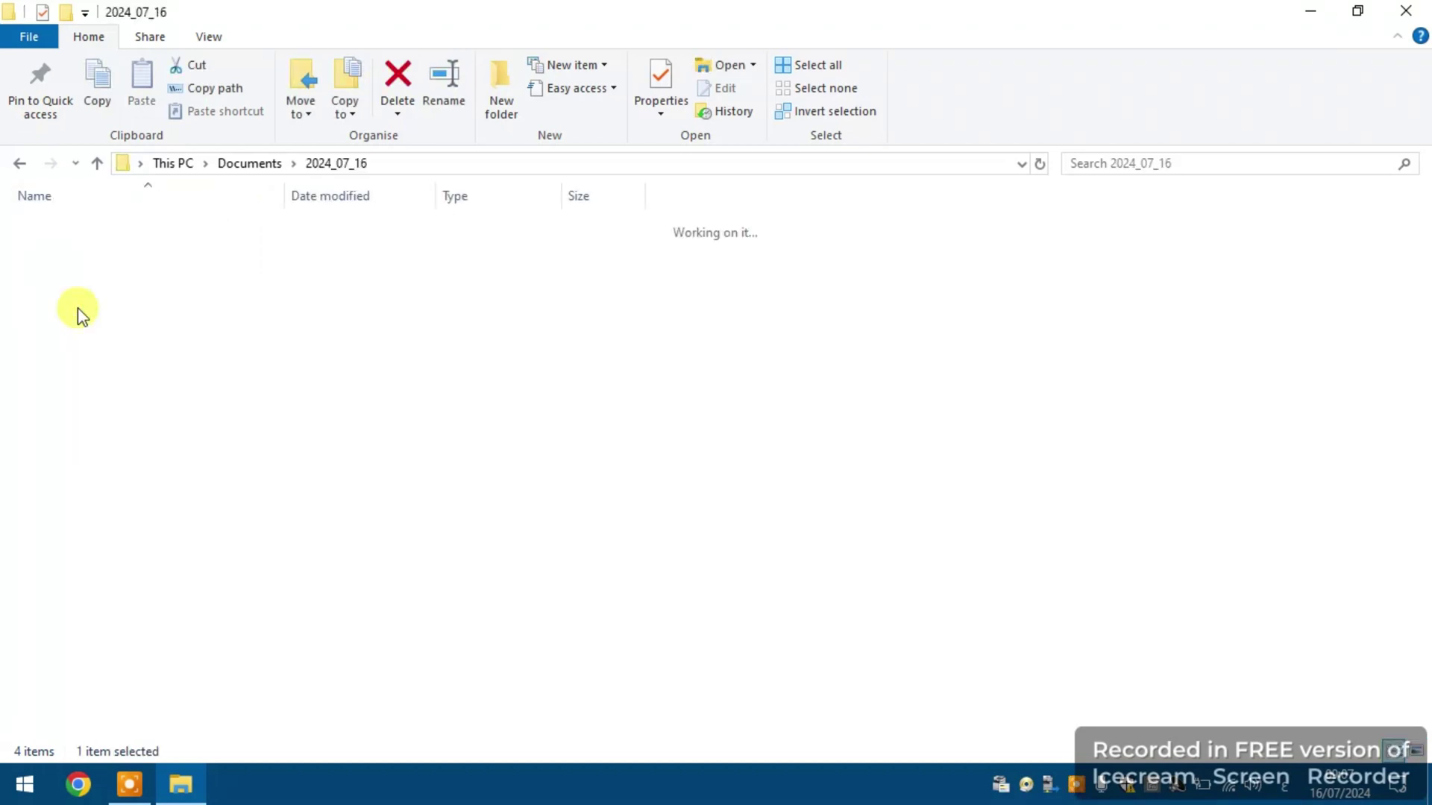
pyautogui.click(191, 257)
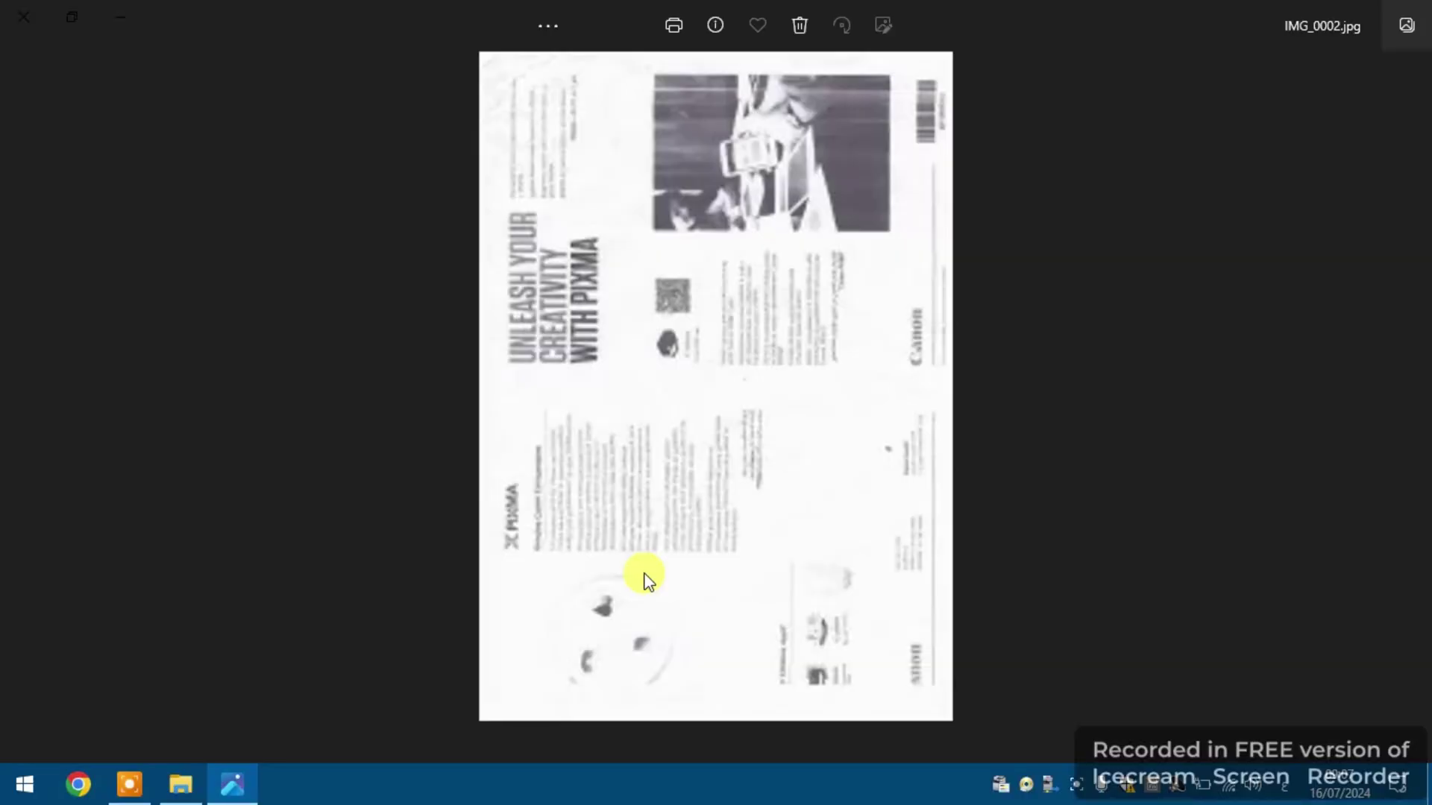
# Inspect the scanned IMG_0002.jpg up close from its upper part down to the lower end, and close the image.
pyautogui.scroll(2, 617, 572)
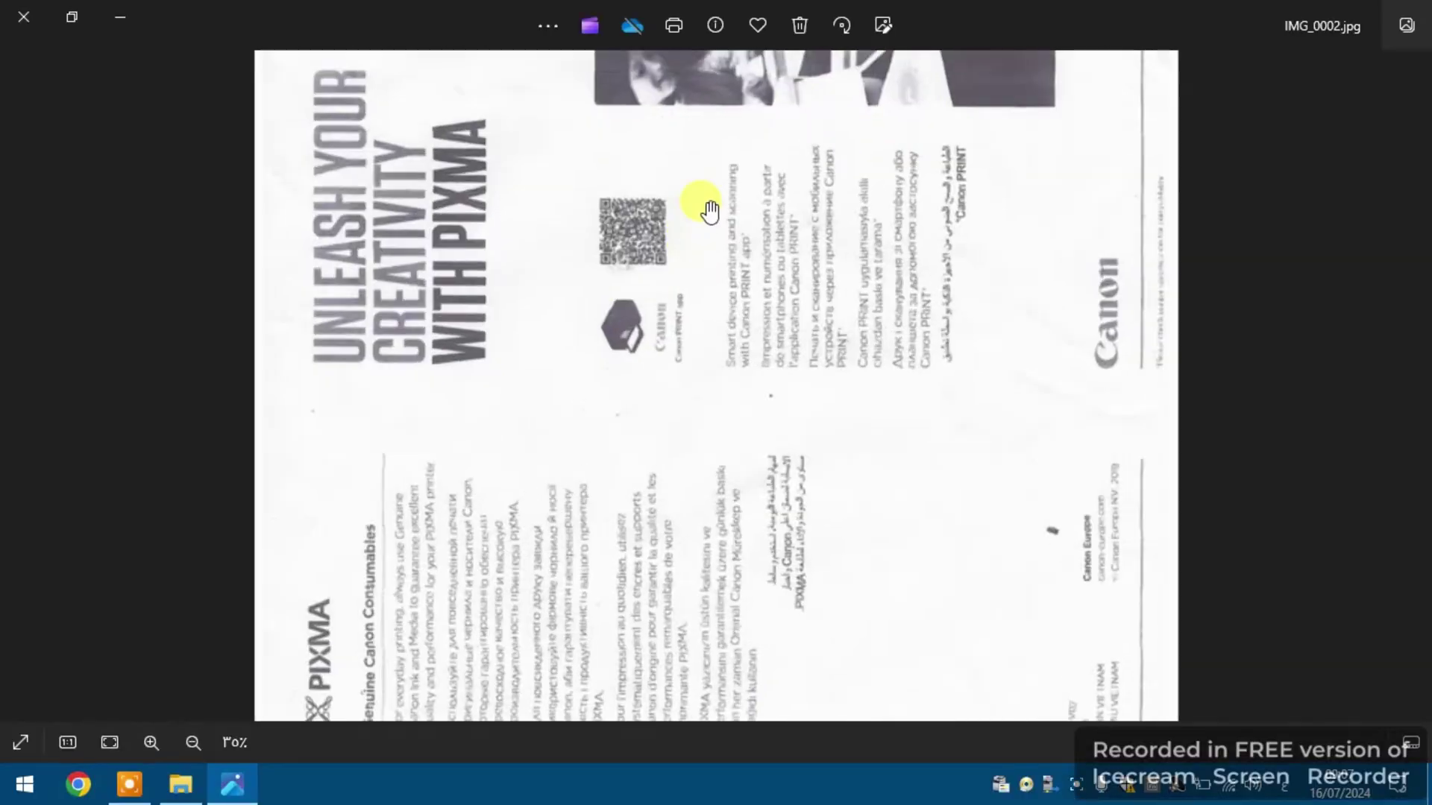
pyautogui.moveTo(719, 505); pyautogui.dragTo(729, 255)
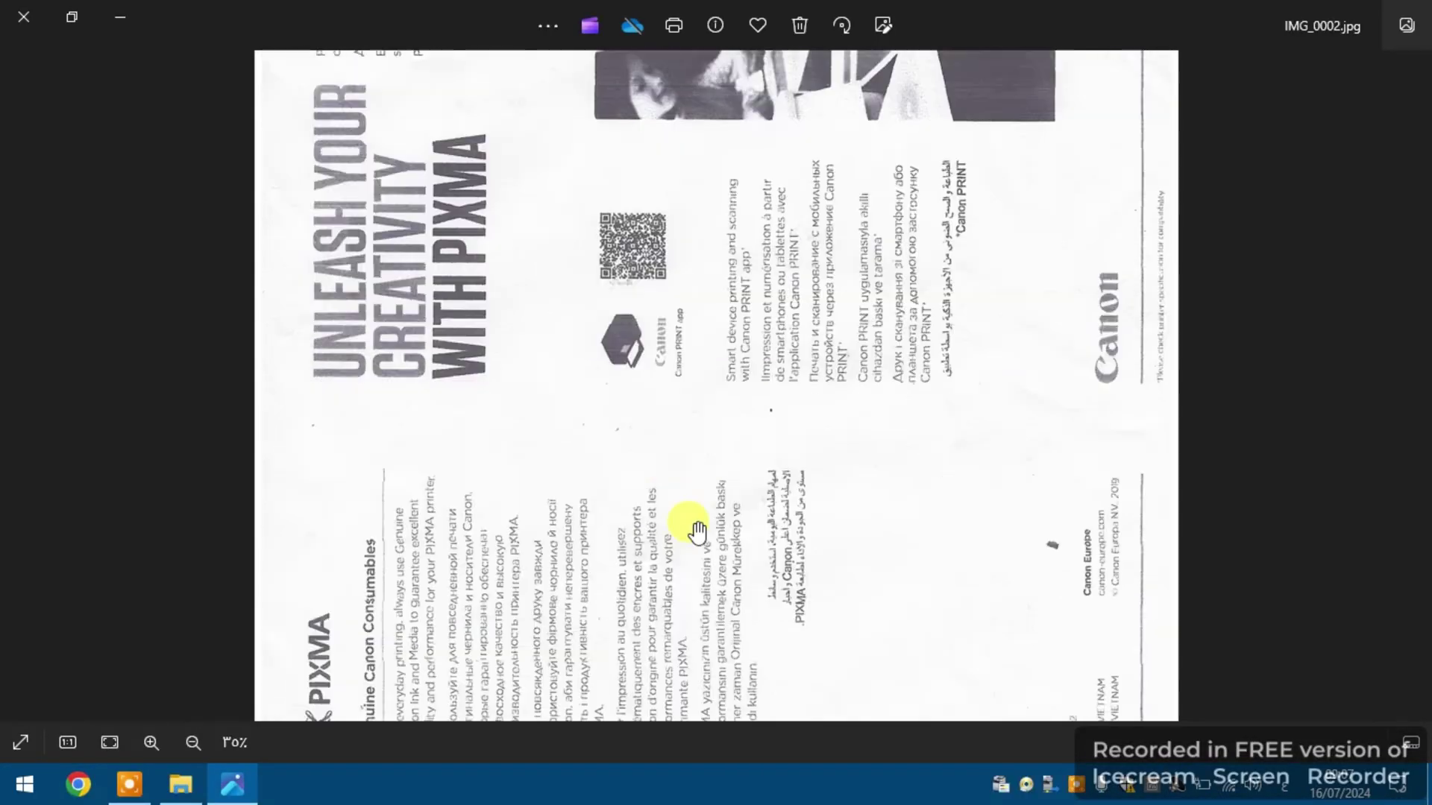
pyautogui.moveTo(687, 521); pyautogui.dragTo(697, 202)
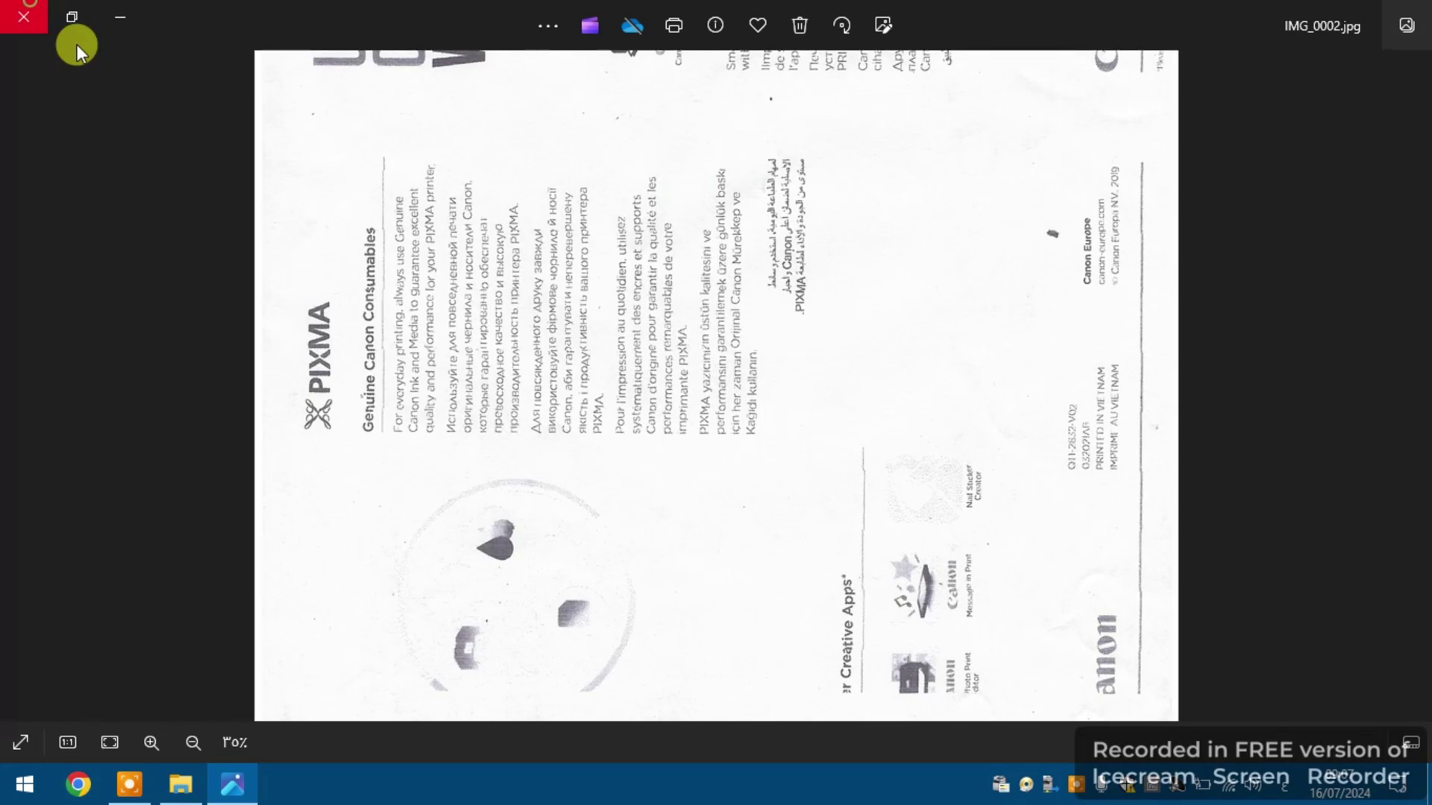
pyautogui.click(23, 16)
# Open the scanned IMG_0001 PDF, review its page down to the end, and close it and the 2024_07_16 folder.
pyautogui.doubleClick(65, 277)
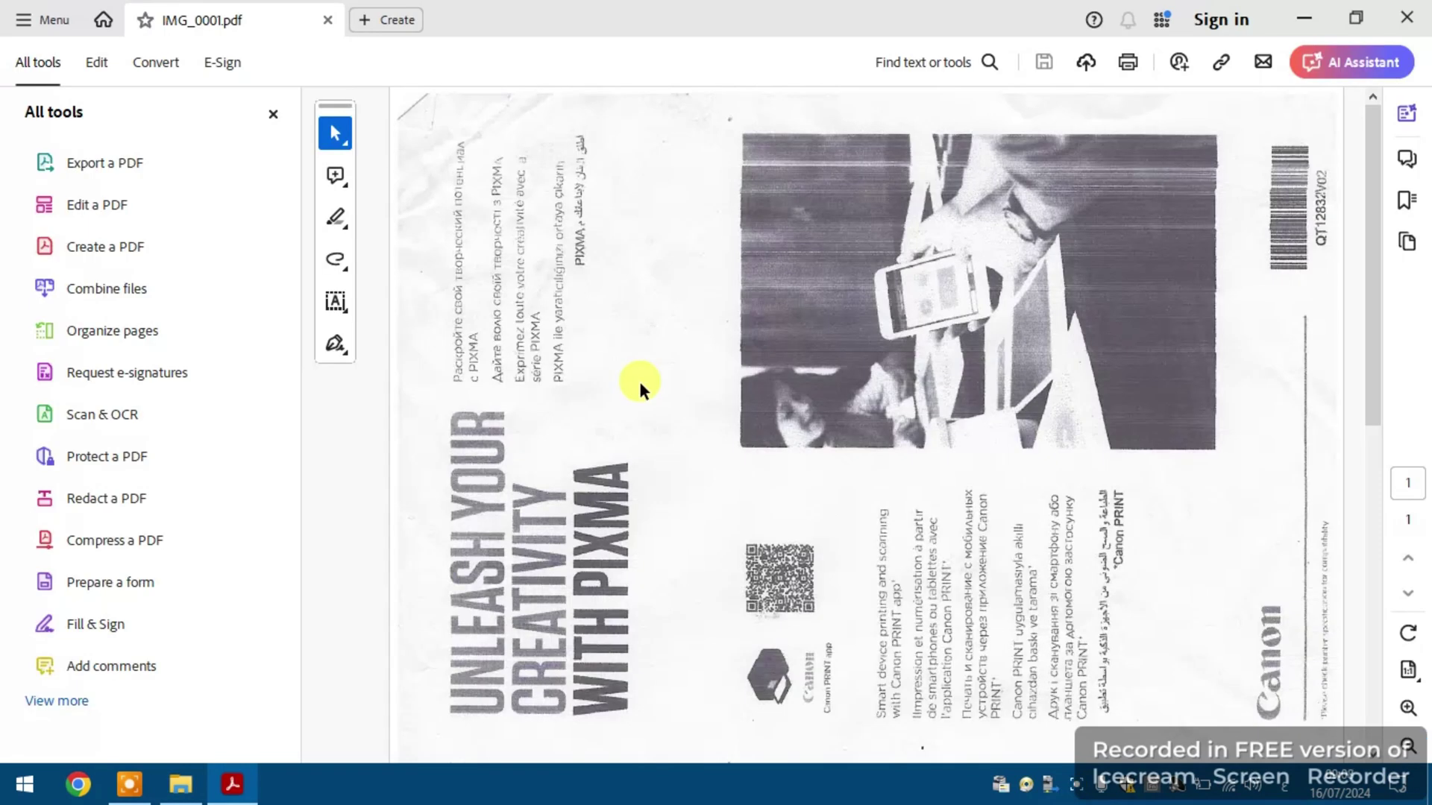
pyautogui.scroll(-5, 638, 382)
pyautogui.scroll(-5, 638, 382)
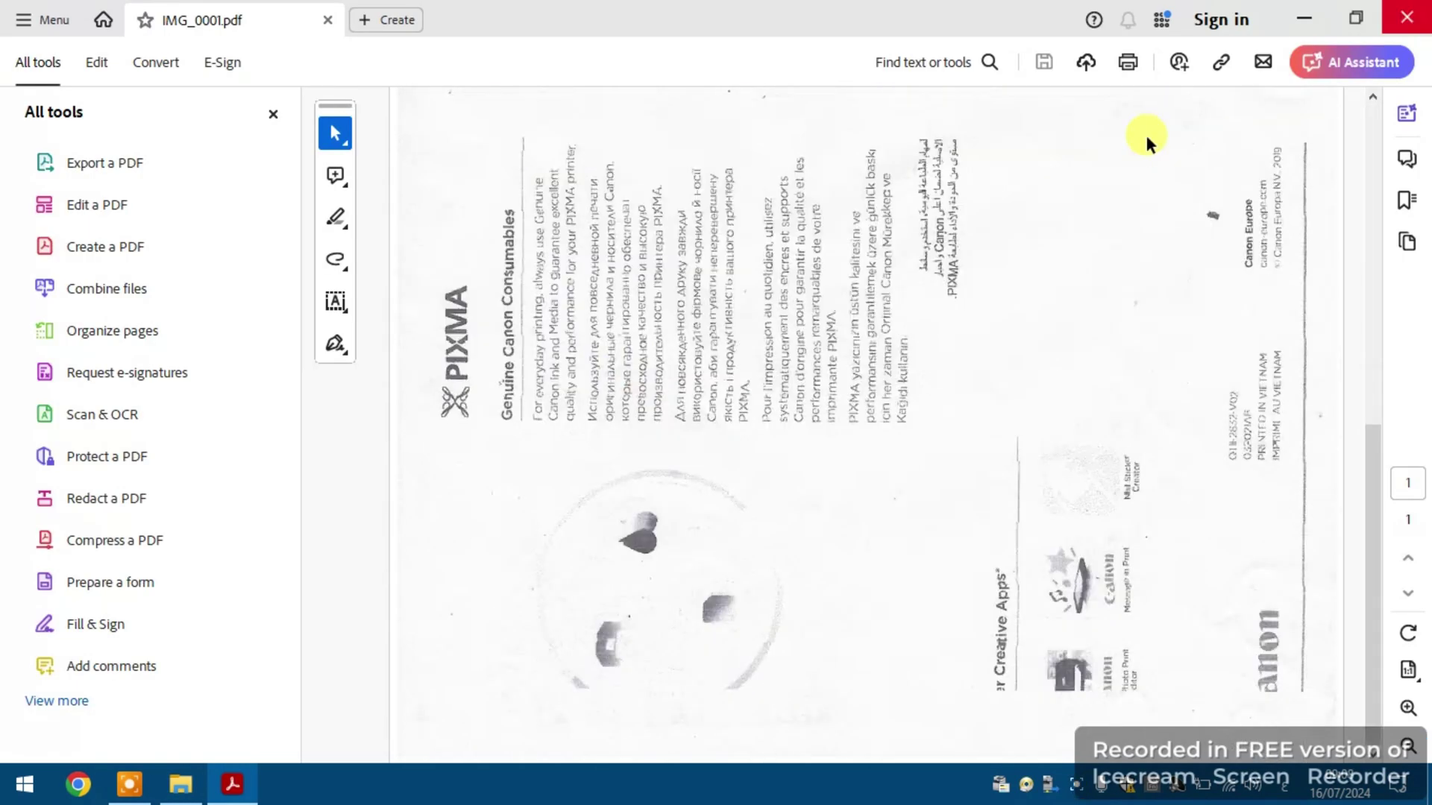
pyautogui.hotkey('alt', 'F4')
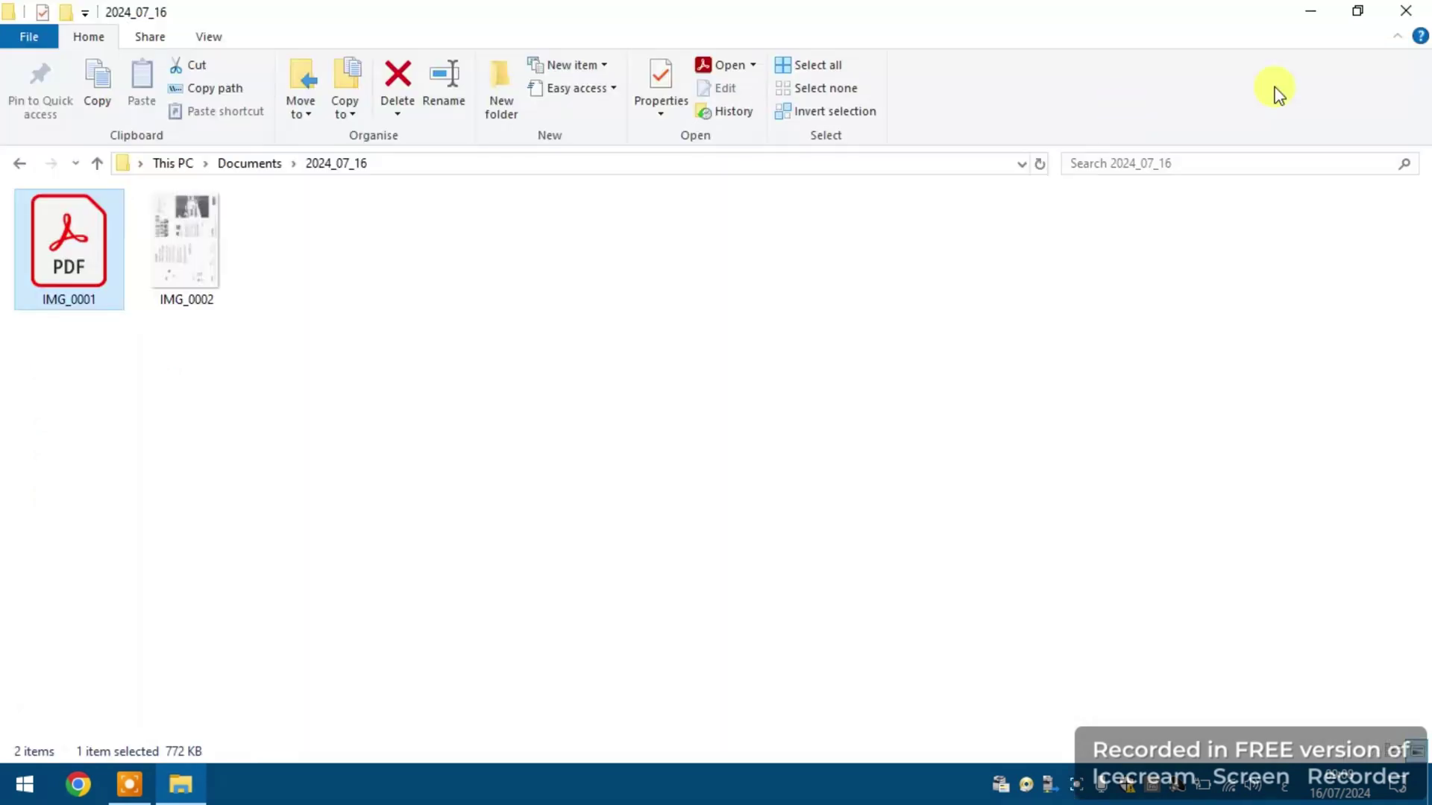
pyautogui.hotkey('alt', 'F4')
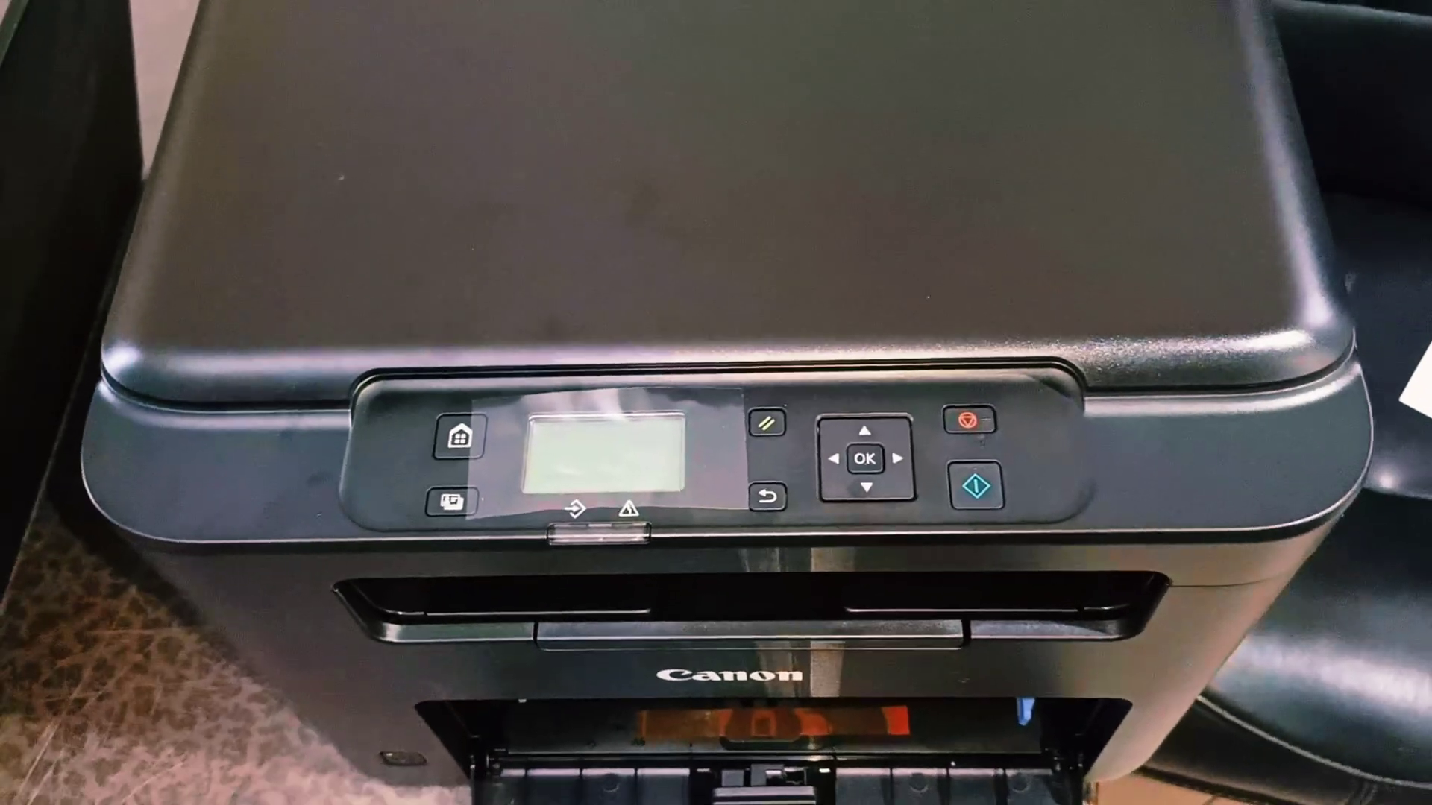